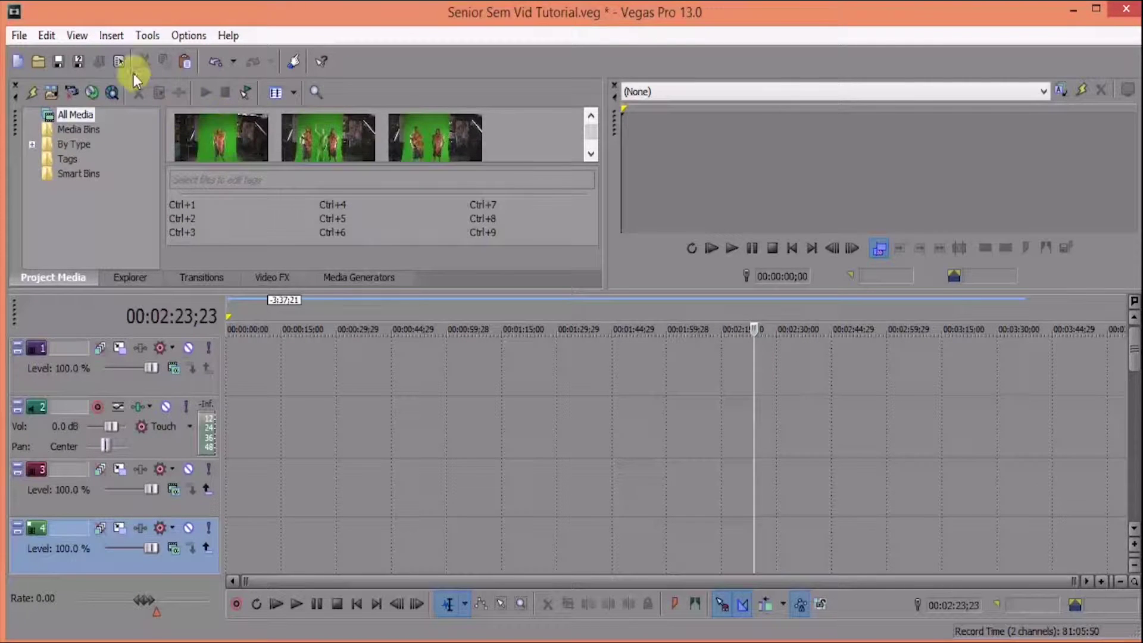
# Show the Video Preview window, enlarge it, and place it over the empty Trimmer area
pyautogui.click(77, 37)
pyautogui.moveTo(137, 104)
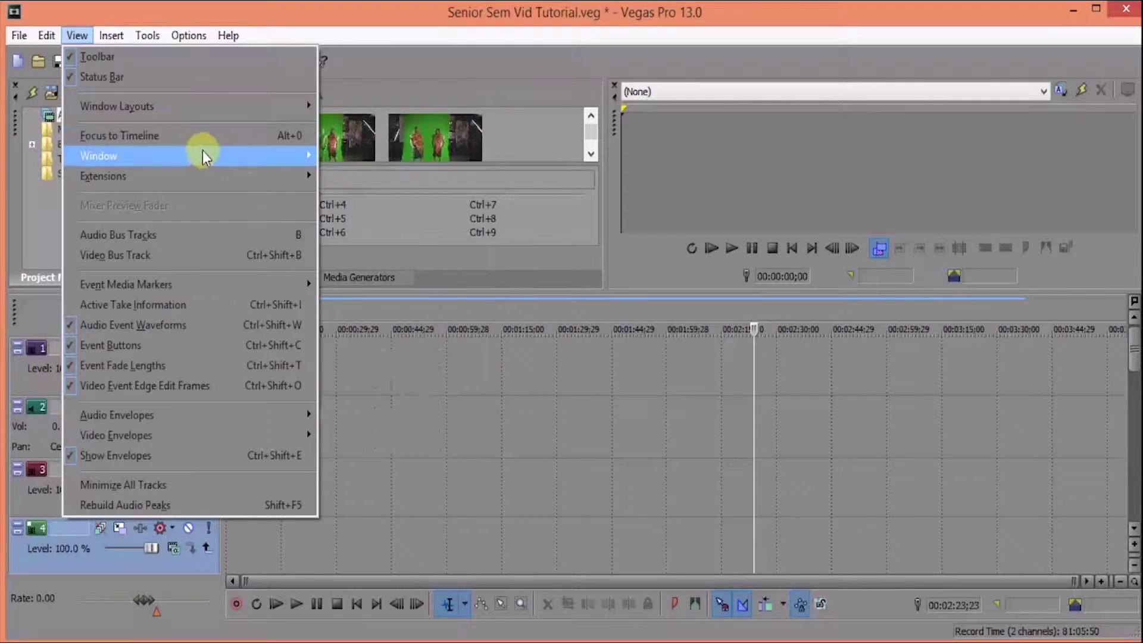
pyautogui.moveTo(308, 162)
pyautogui.click(352, 217)
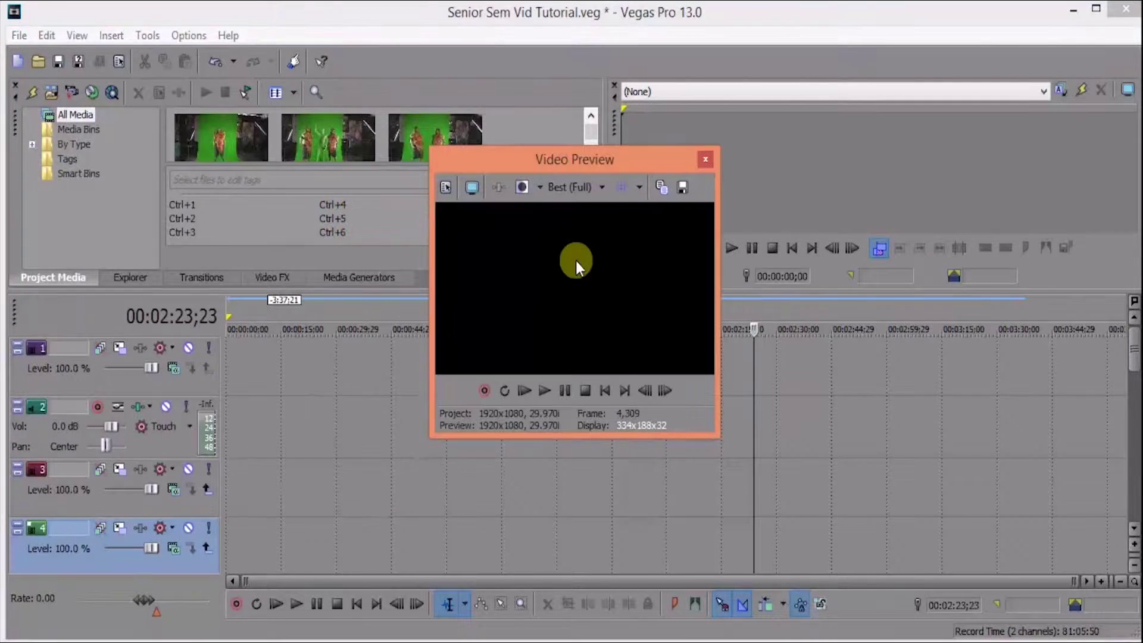
pyautogui.moveTo(429, 438); pyautogui.dragTo(165, 549)
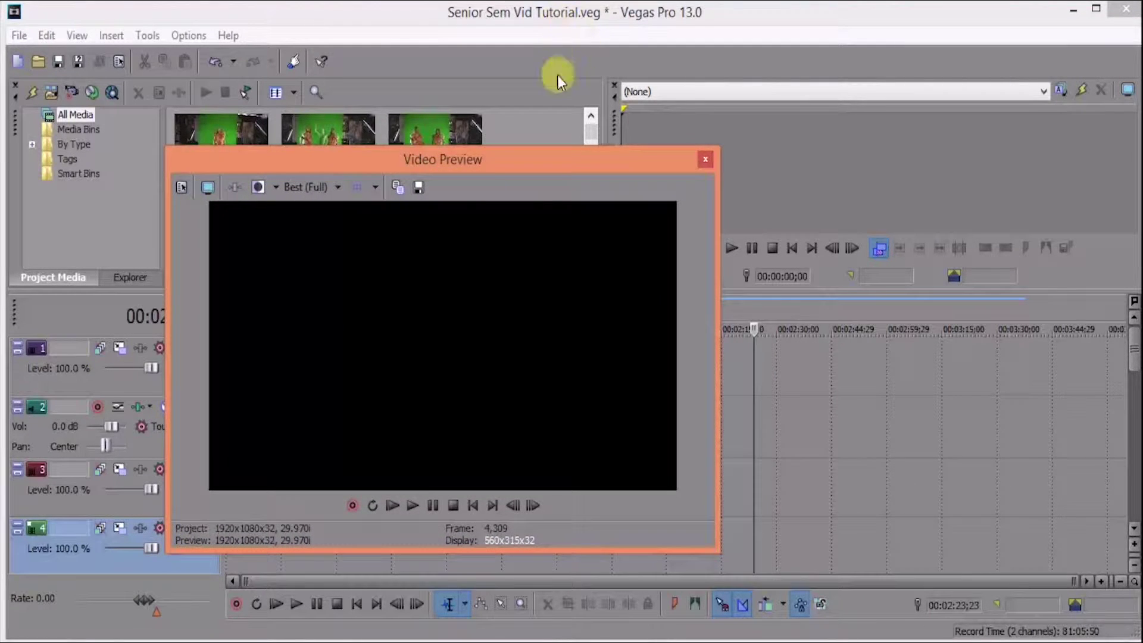
pyautogui.moveTo(478, 176); pyautogui.dragTo(919, 77)
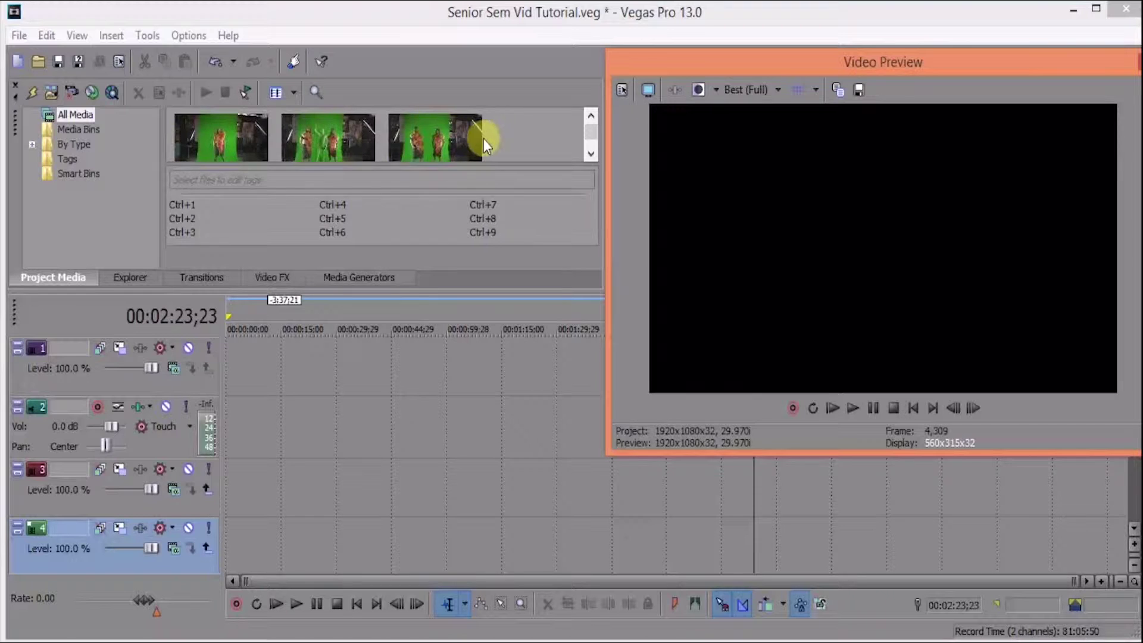
# Place the clip 20151101143544.mts at the start of track 1 and shorten the preview window to uncover the timeline
pyautogui.moveTo(200, 138); pyautogui.dragTo(306, 385)
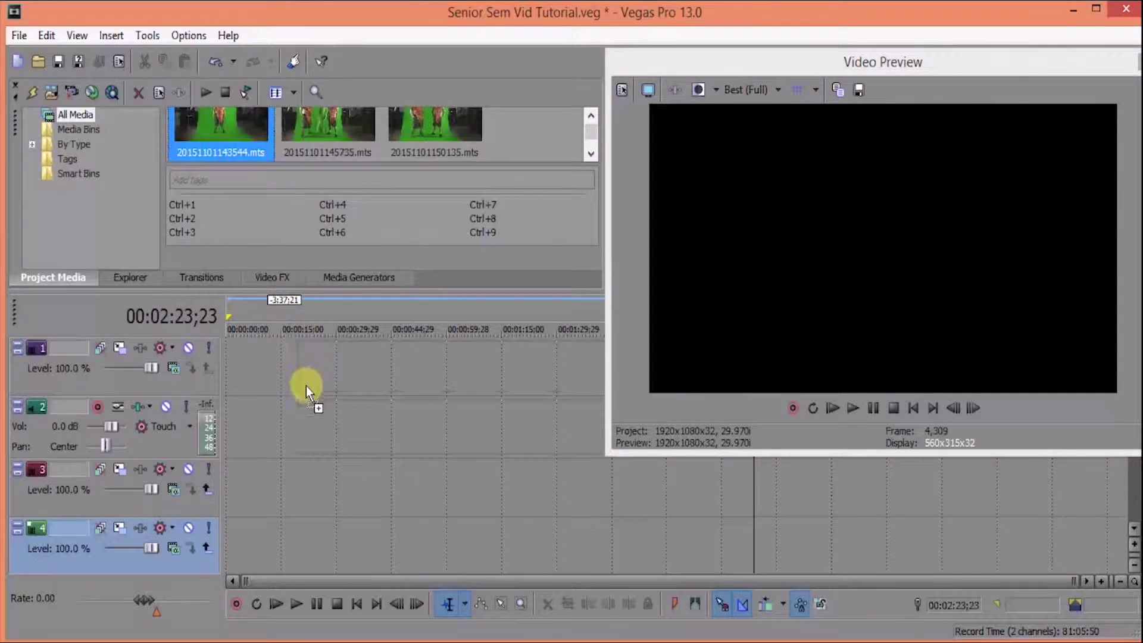
pyautogui.moveTo(217, 408)
pyautogui.mouseDown()
pyautogui.moveTo(192, 409)
pyautogui.moveTo(230, 410)
pyautogui.mouseUp()
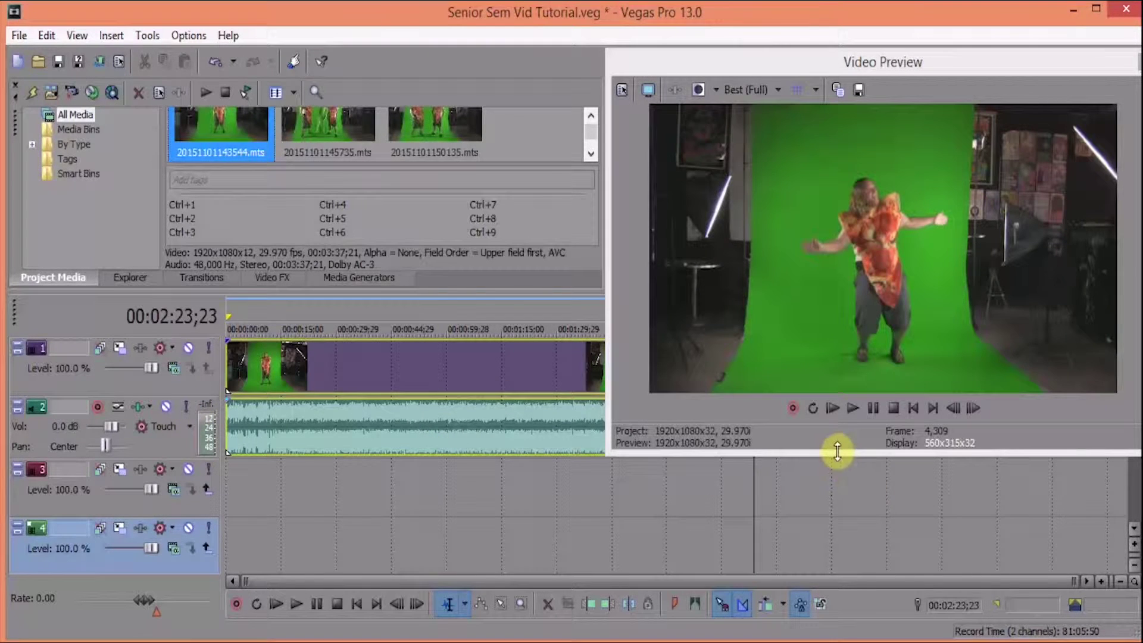
pyautogui.moveTo(831, 455); pyautogui.dragTo(801, 303)
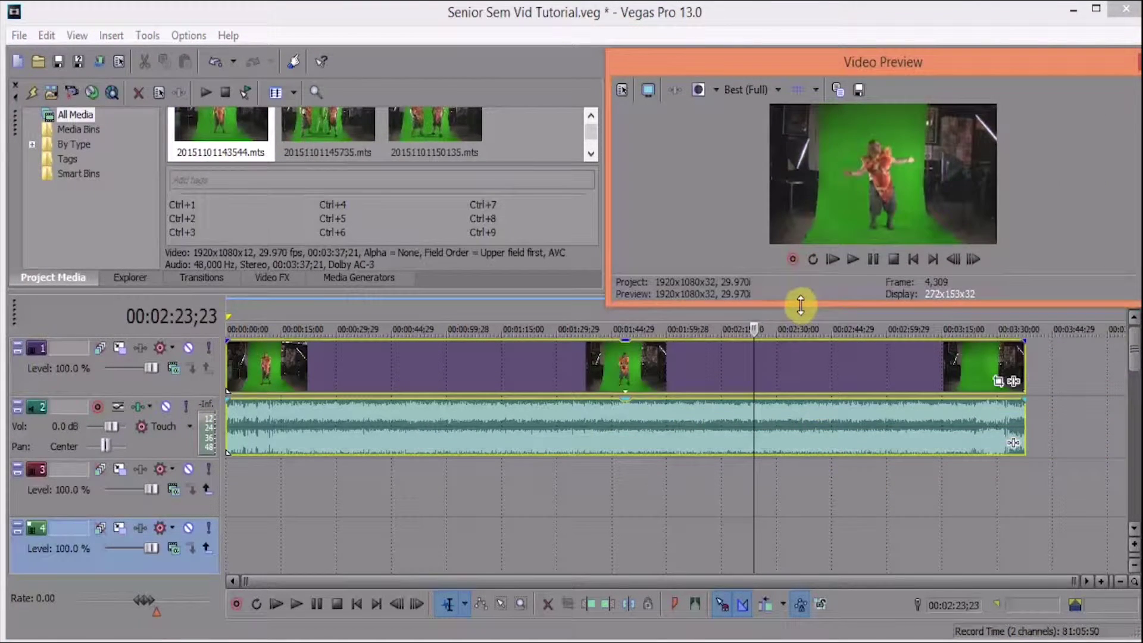
# Enlarge the Video Preview to inspect the frame, then move and resize it to sit above the timeline tracks
pyautogui.moveTo(607, 302); pyautogui.dragTo(137, 634)
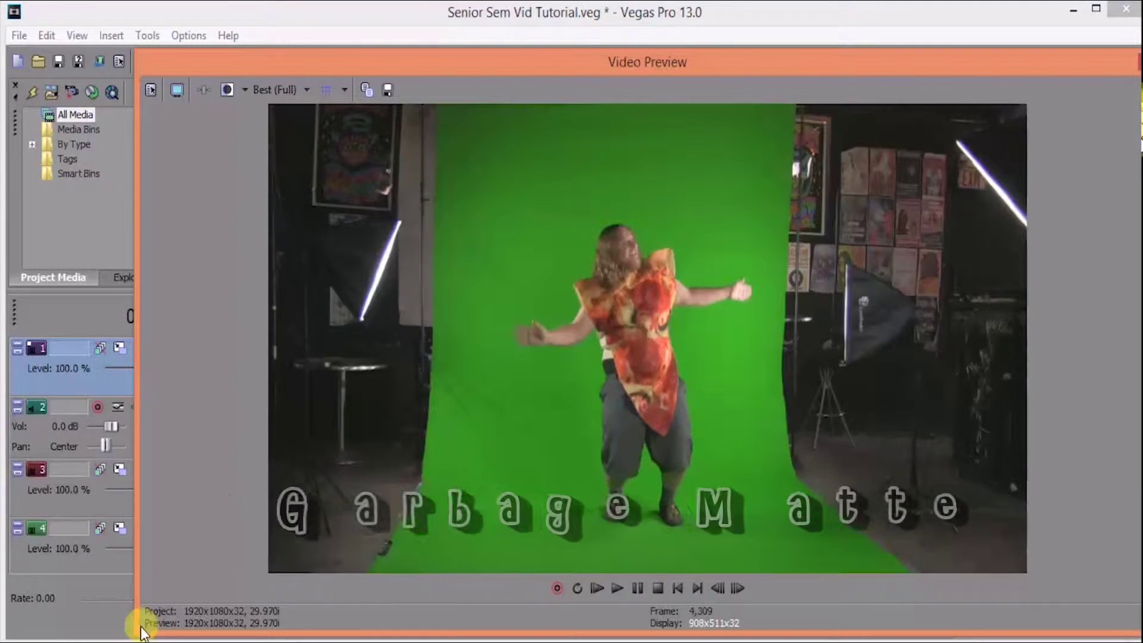
pyautogui.moveTo(138, 630); pyautogui.dragTo(580, 631)
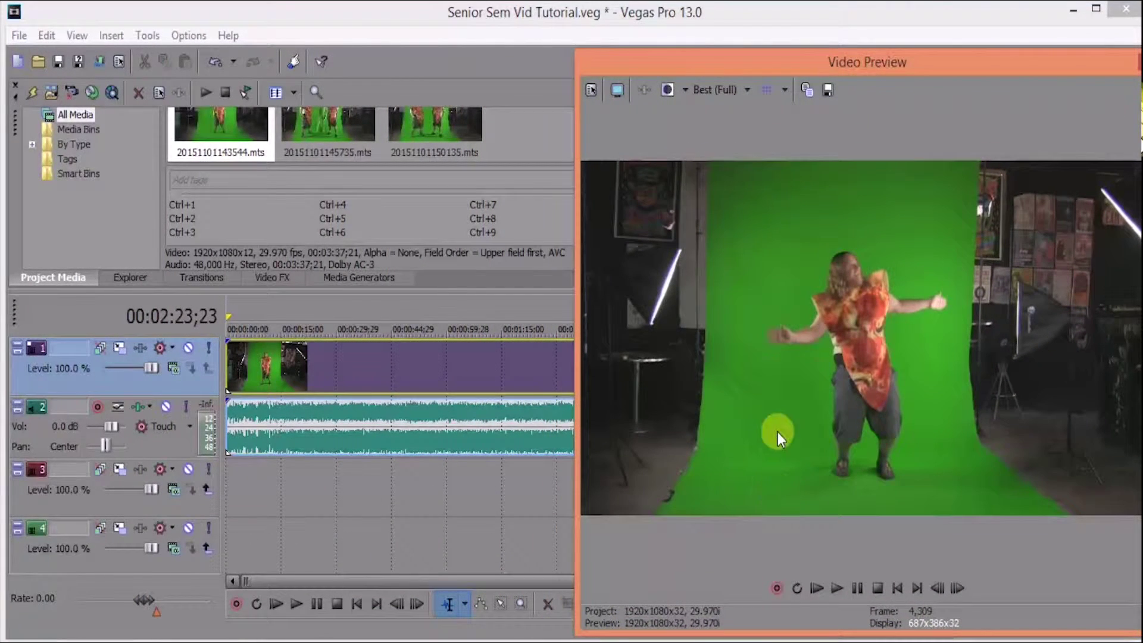
pyautogui.moveTo(874, 57); pyautogui.dragTo(869, 11)
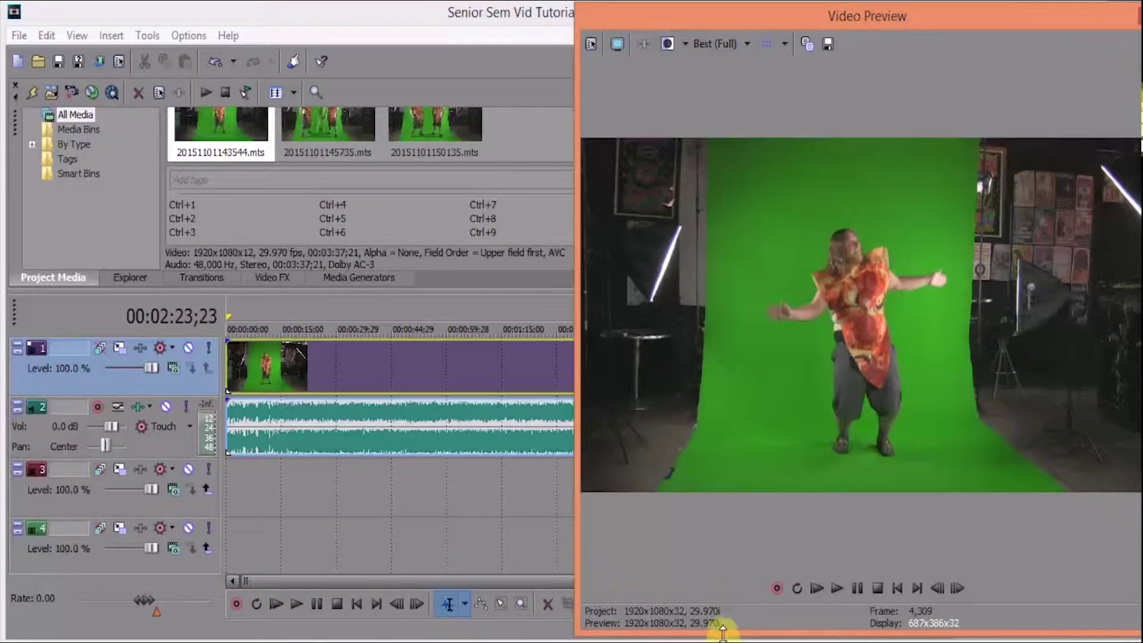
pyautogui.moveTo(723, 634); pyautogui.dragTo(722, 321)
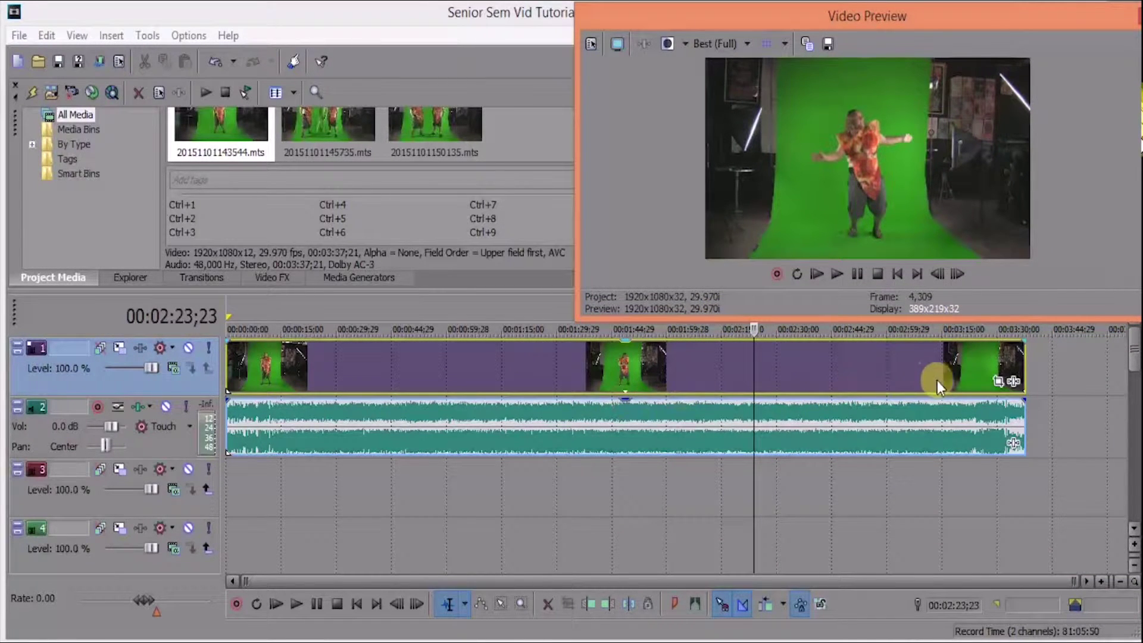
# Open Event Pan/Crop for the video clip beside an enlarged preview and enable its Mask
pyautogui.click(998, 383)
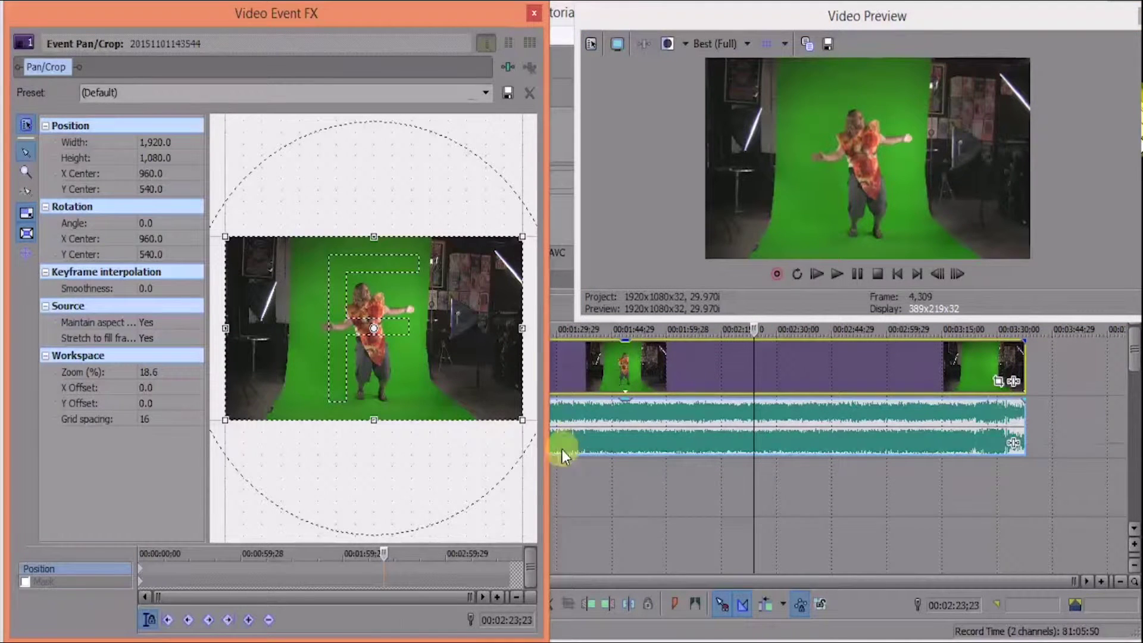
pyautogui.moveTo(604, 317); pyautogui.dragTo(586, 620)
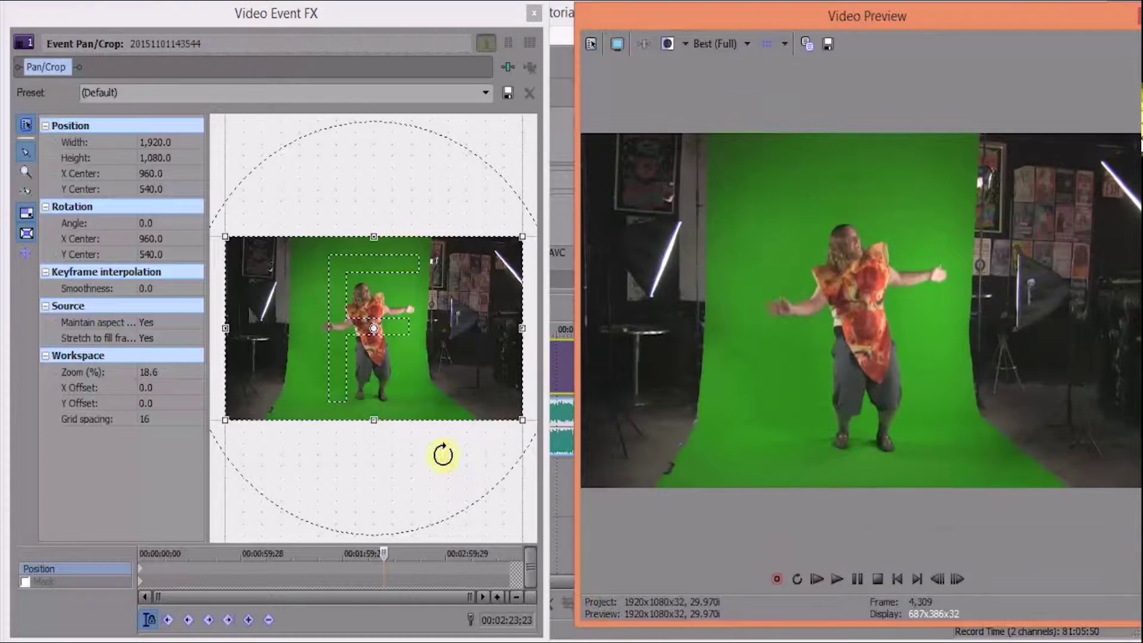
pyautogui.moveTo(542, 410); pyautogui.dragTo(584, 410)
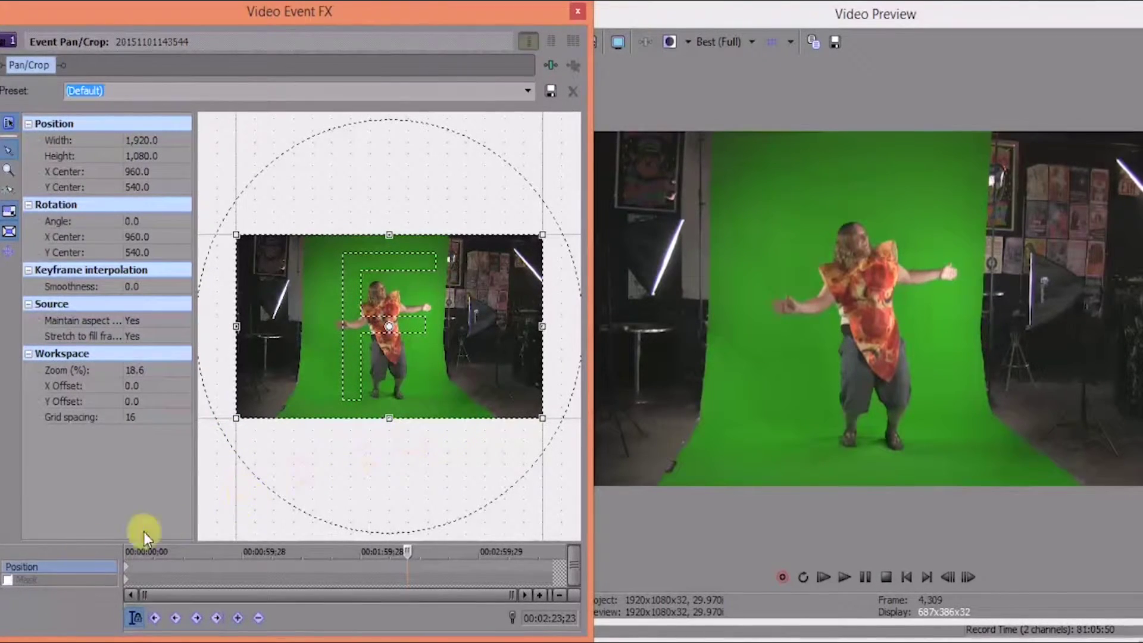
pyautogui.click(8, 579)
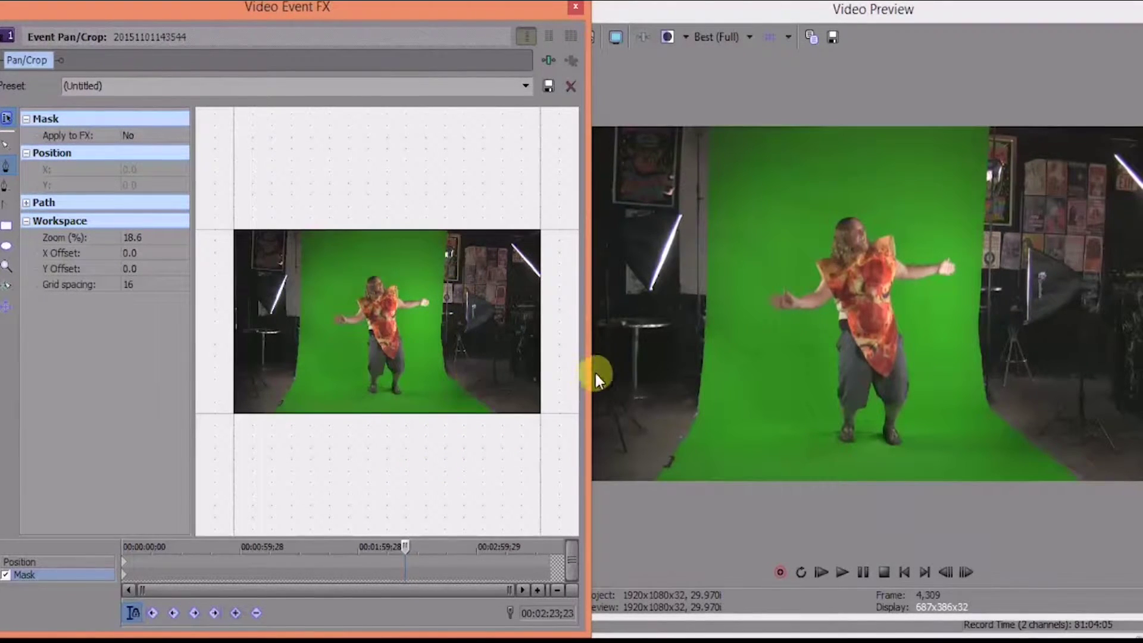
# Draw a closed mask path around the performer, just inside the green screen's edges, to exclude the studio surroundings
pyautogui.scroll(5, 395, 353)
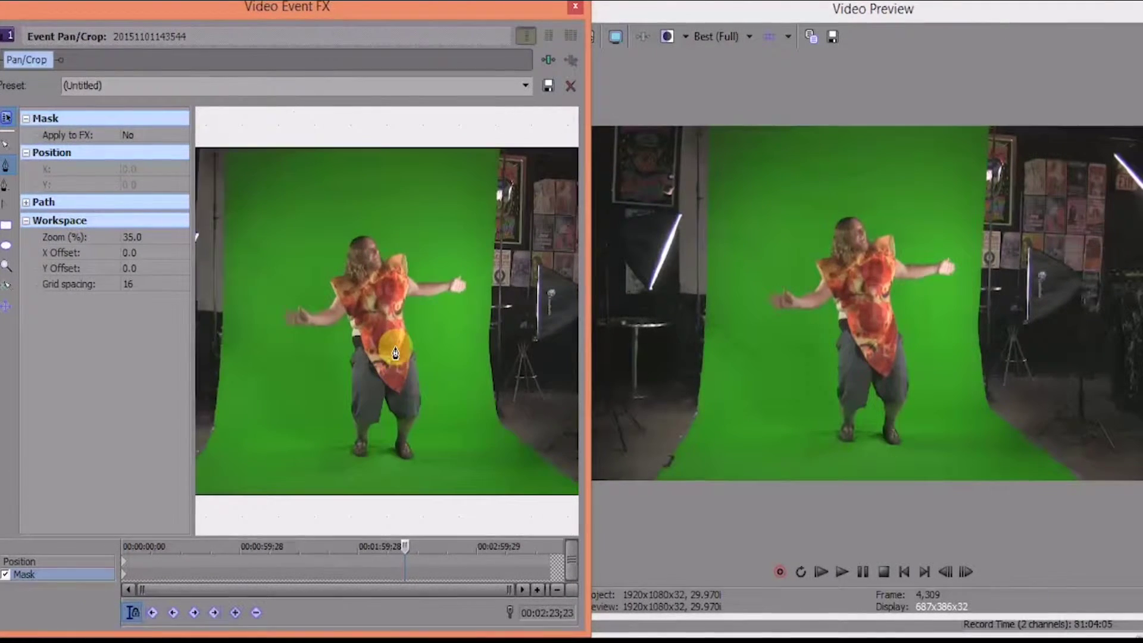
pyautogui.scroll(1, 387, 393)
pyautogui.scroll(-1, 381, 416)
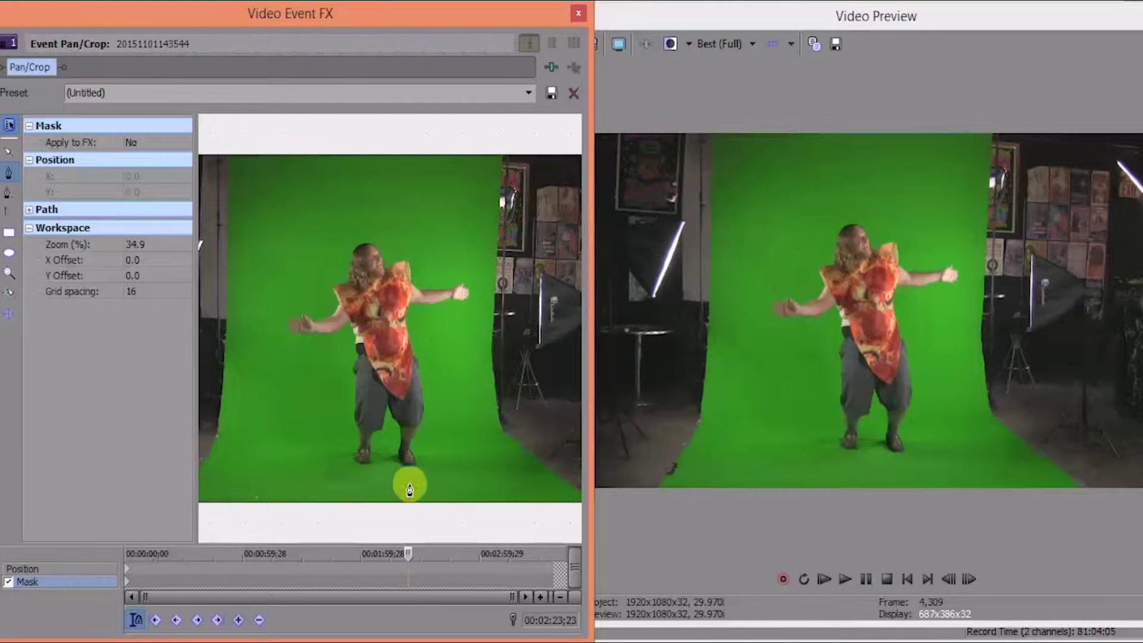
pyautogui.click(268, 494)
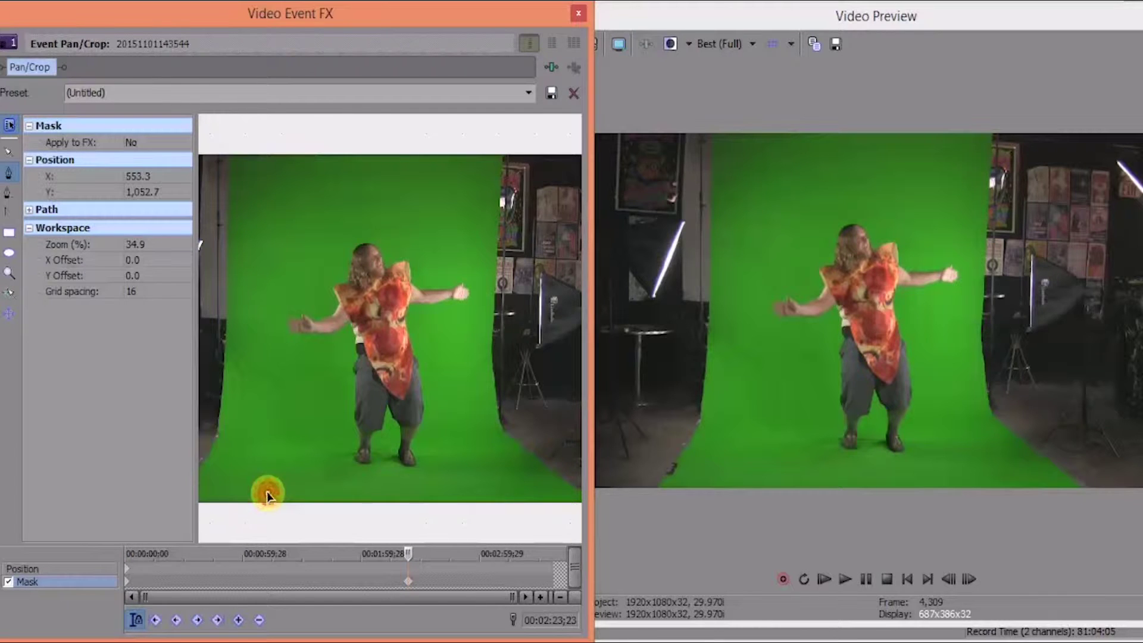
pyautogui.click(229, 457)
pyautogui.click(224, 408)
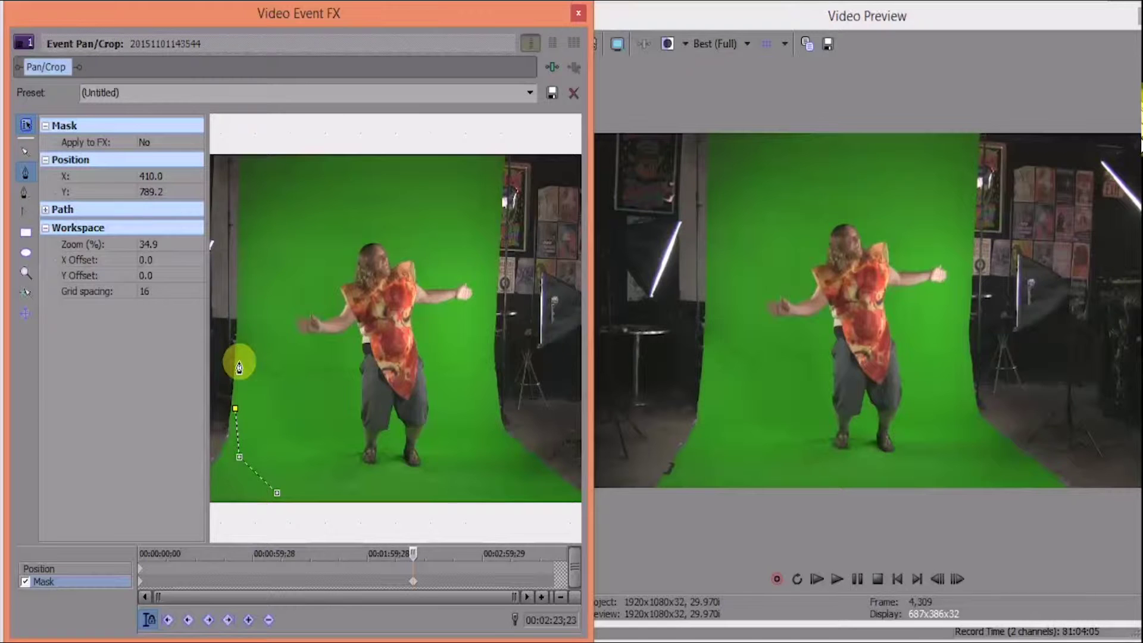
pyautogui.click(238, 356)
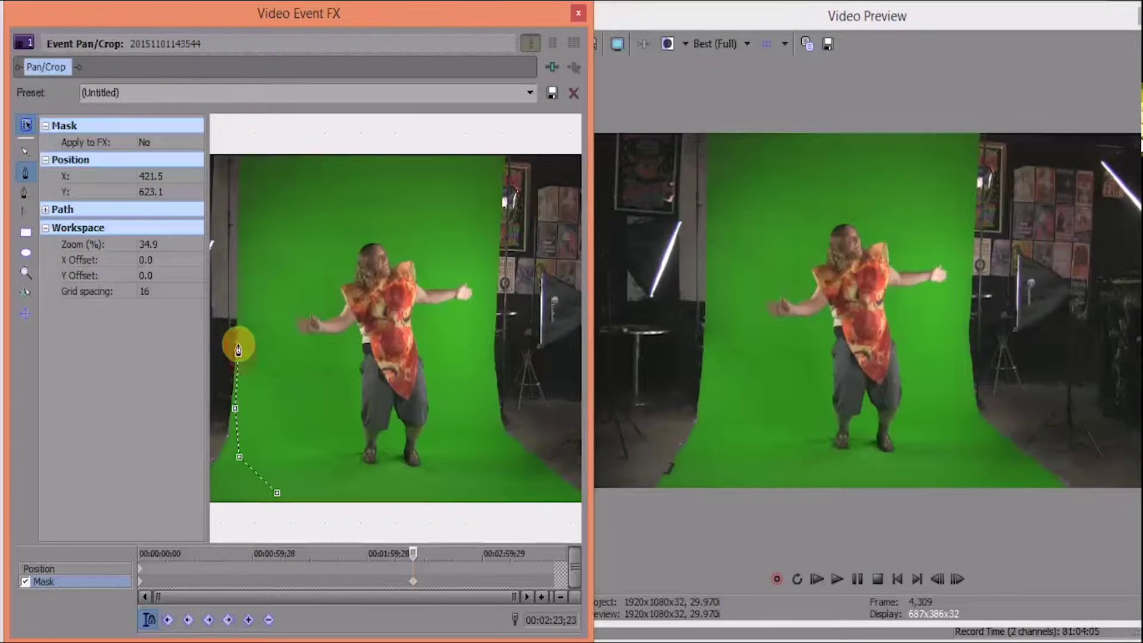
pyautogui.click(242, 312)
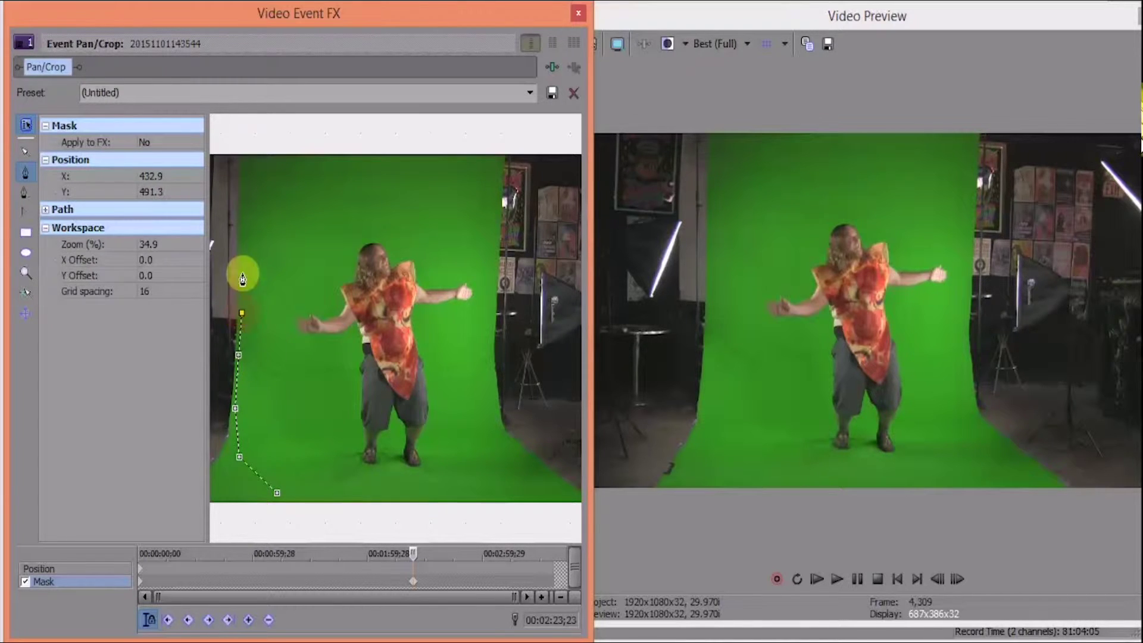
pyautogui.click(242, 269)
pyautogui.click(245, 225)
pyautogui.click(282, 209)
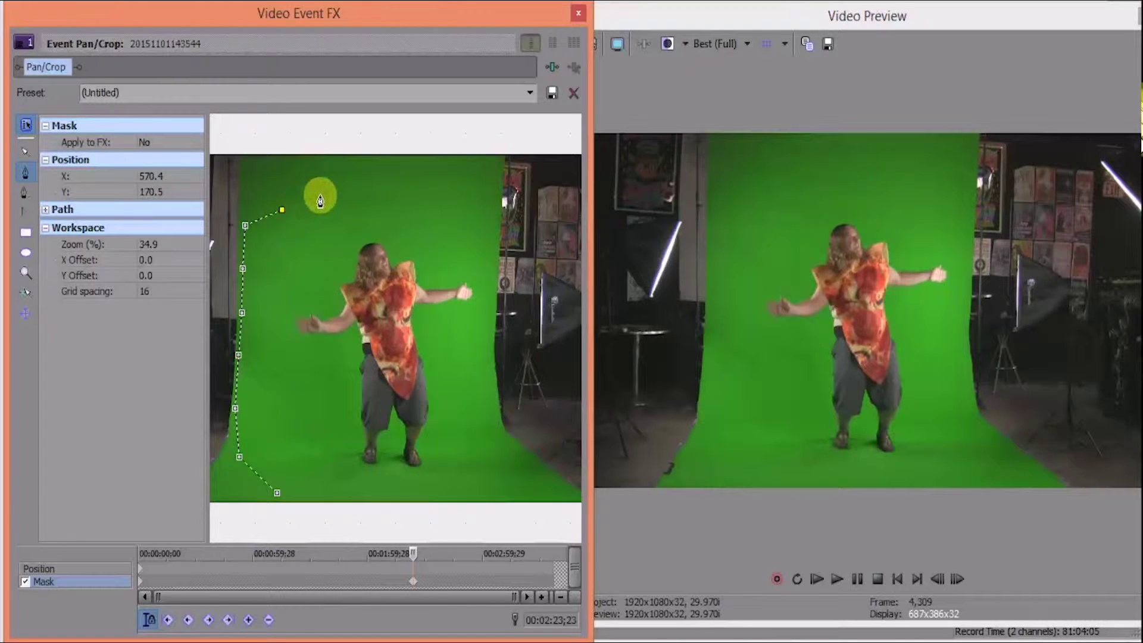
pyautogui.click(343, 195)
pyautogui.click(400, 195)
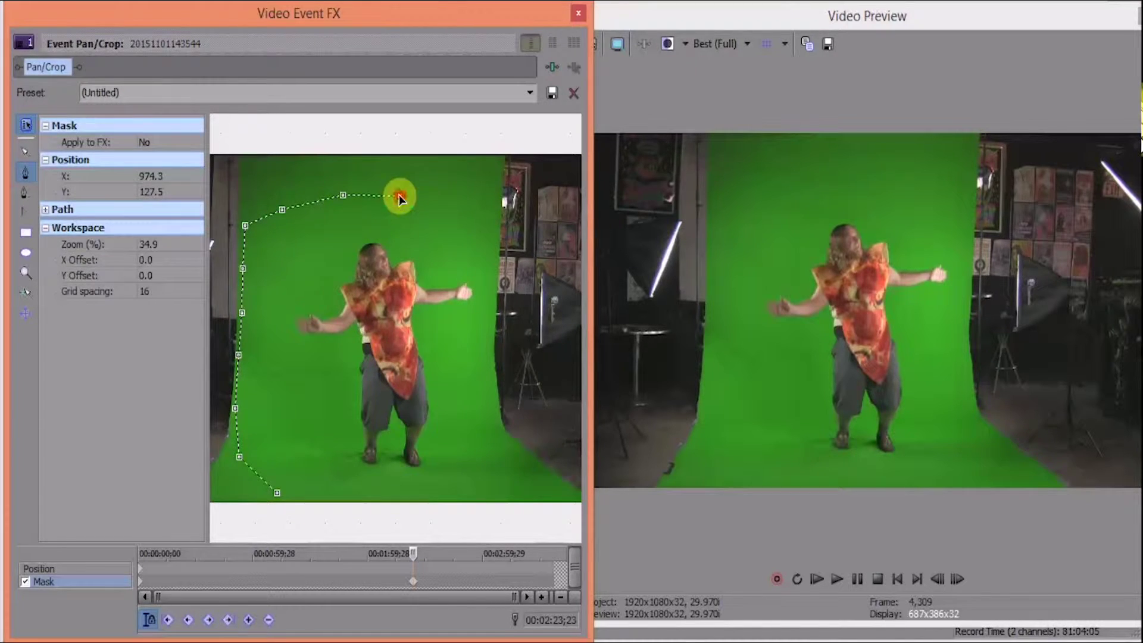
pyautogui.click(469, 214)
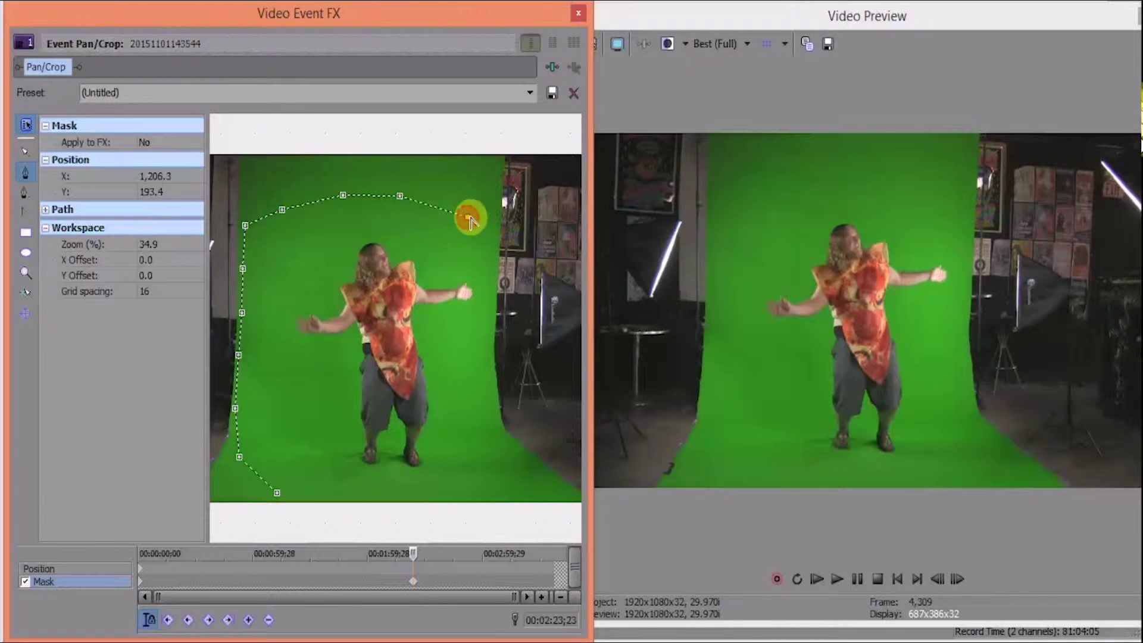
pyautogui.click(496, 241)
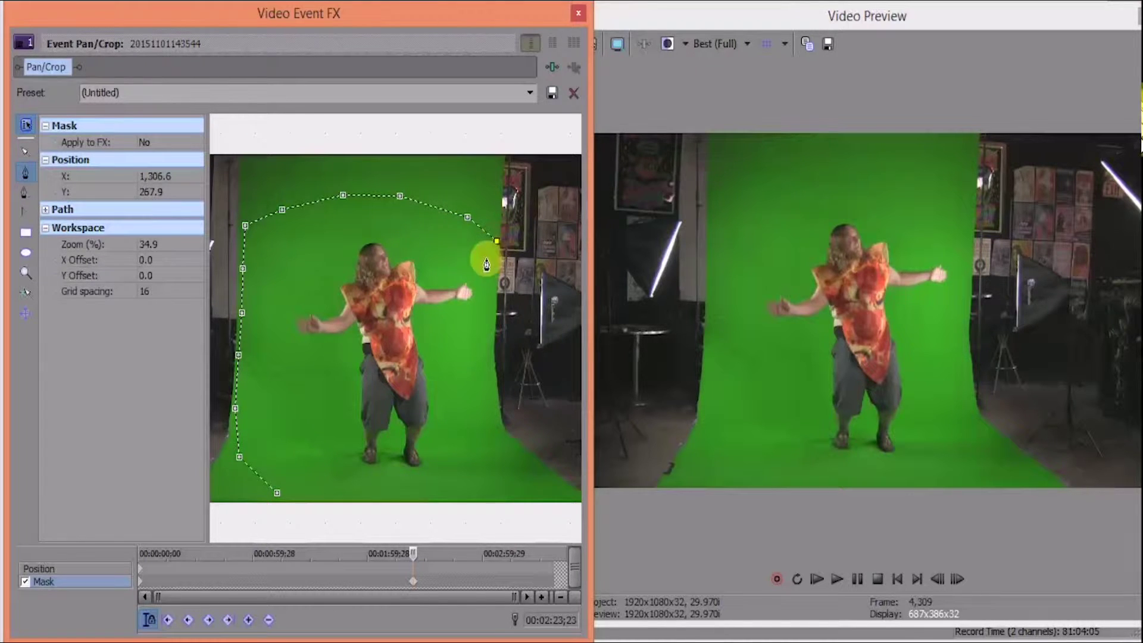
pyautogui.click(493, 297)
pyautogui.click(488, 360)
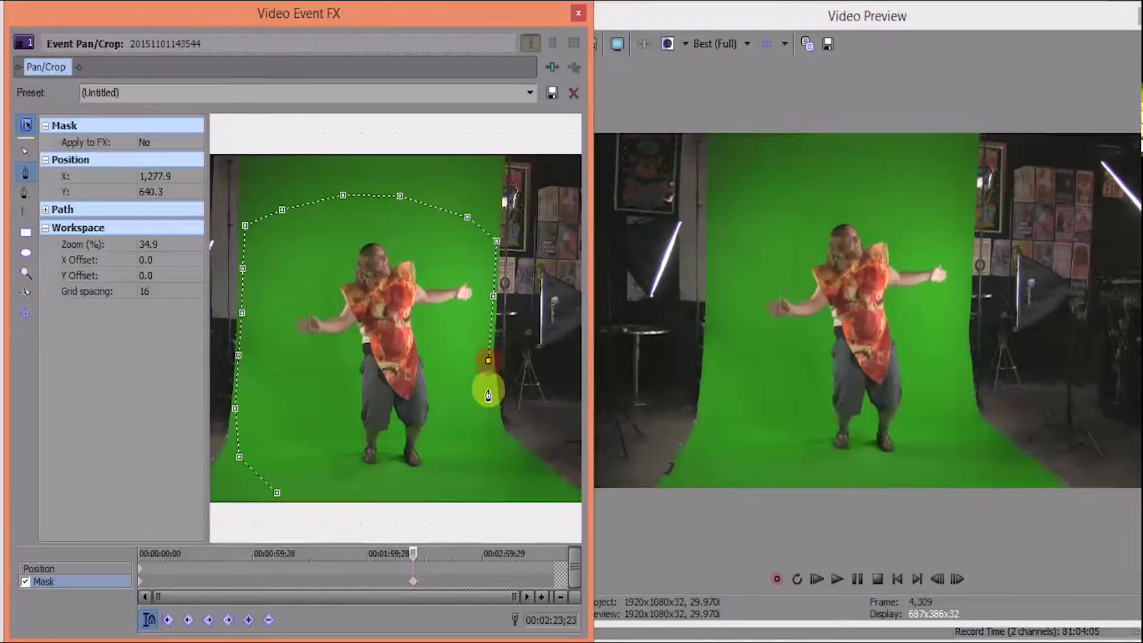
pyautogui.click(495, 433)
pyautogui.click(478, 485)
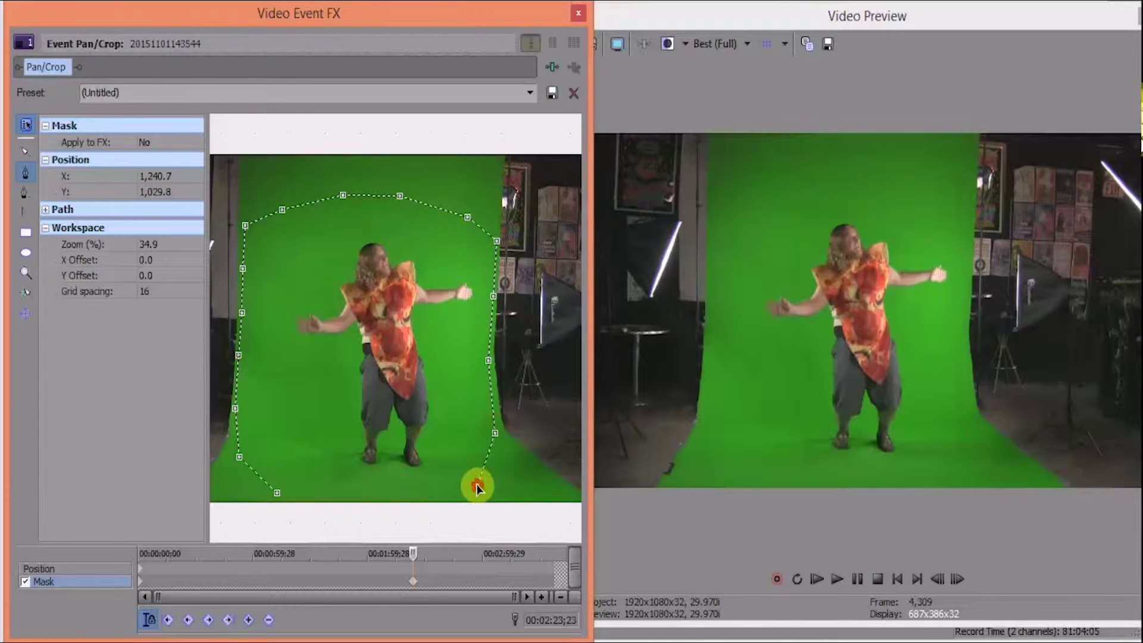
pyautogui.click(451, 494)
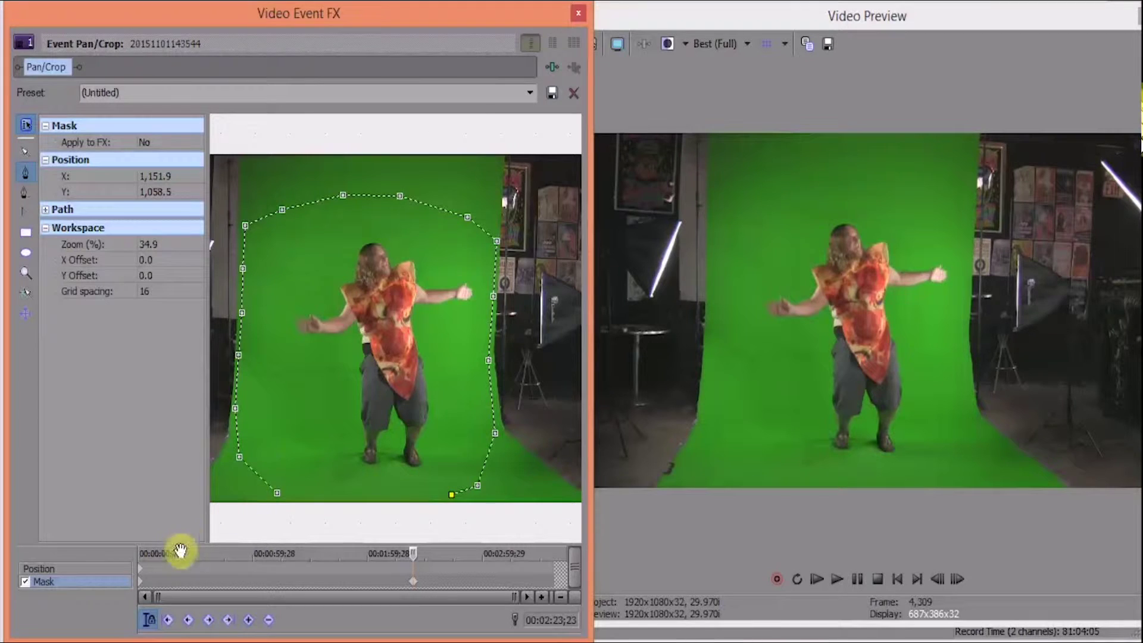
pyautogui.click(278, 494)
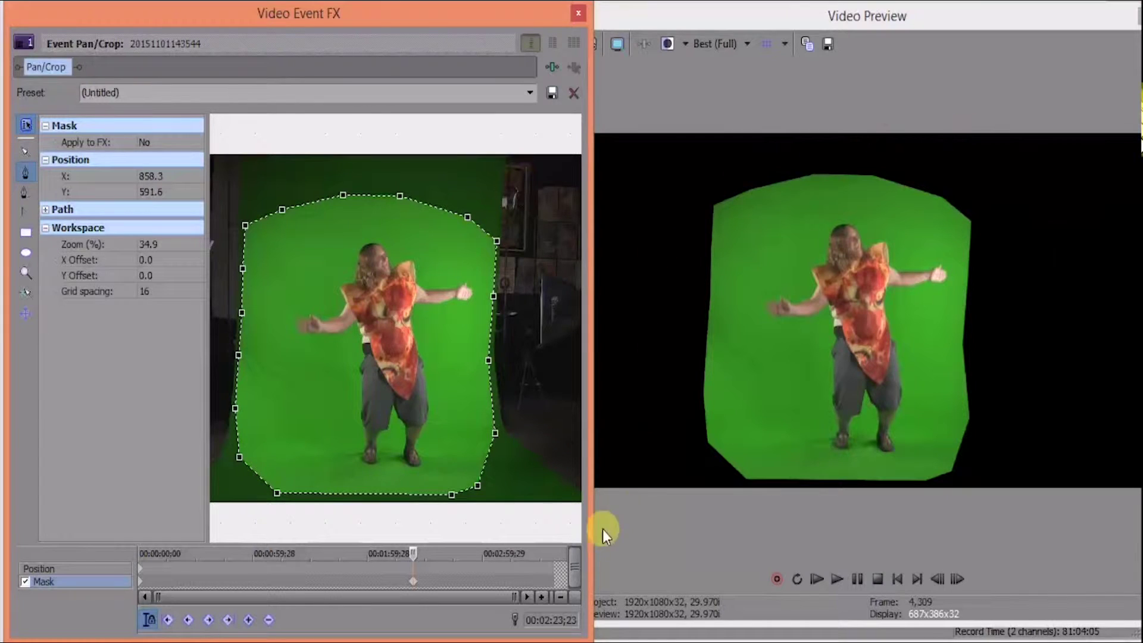
# Enlarge the Video Preview to examine the masked clip, then shrink it back beside the Video Event FX window
pyautogui.click(673, 558)
pyautogui.moveTo(576, 552); pyautogui.dragTo(49, 526)
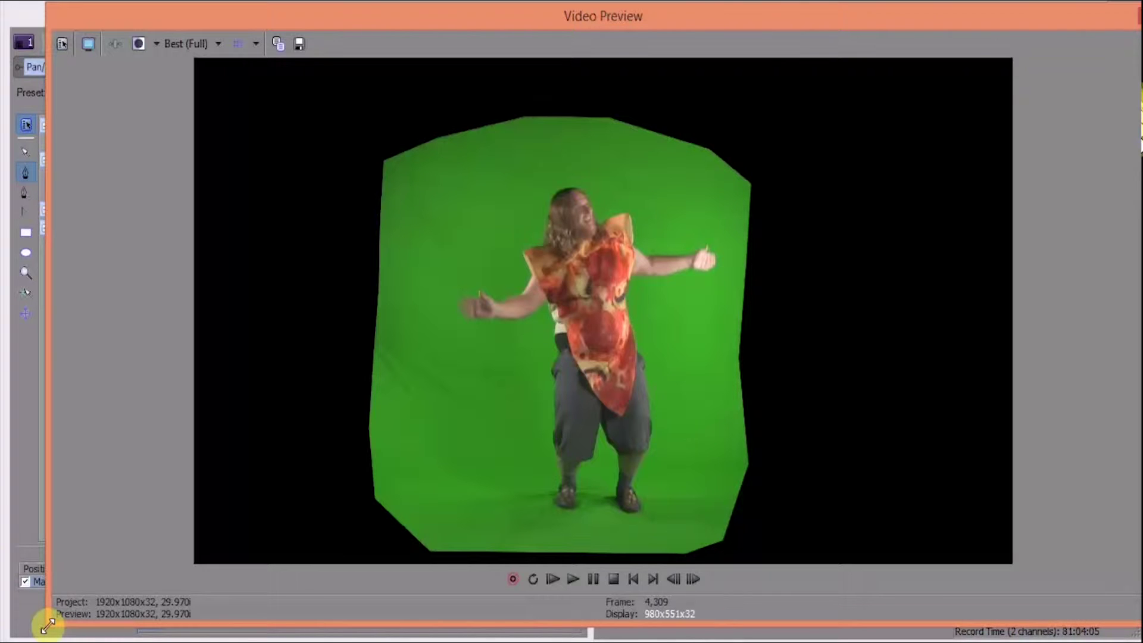
pyautogui.moveTo(47, 625); pyautogui.dragTo(613, 622)
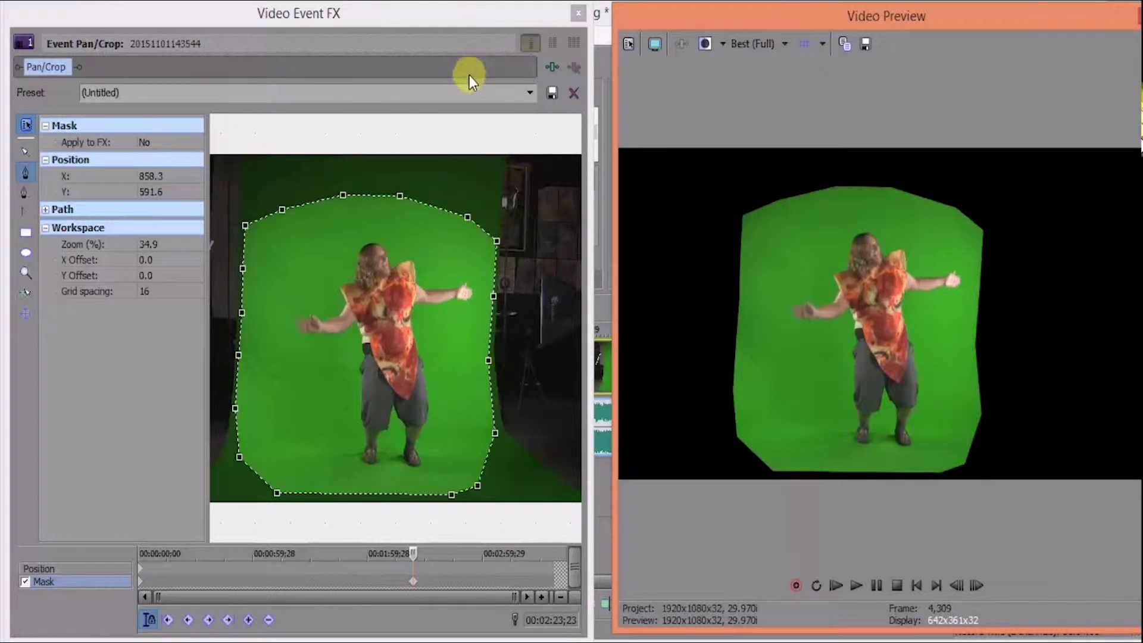
# Add the Sony Chroma Keyer effect to the masked clip and expand its Color settings
pyautogui.click(552, 67)
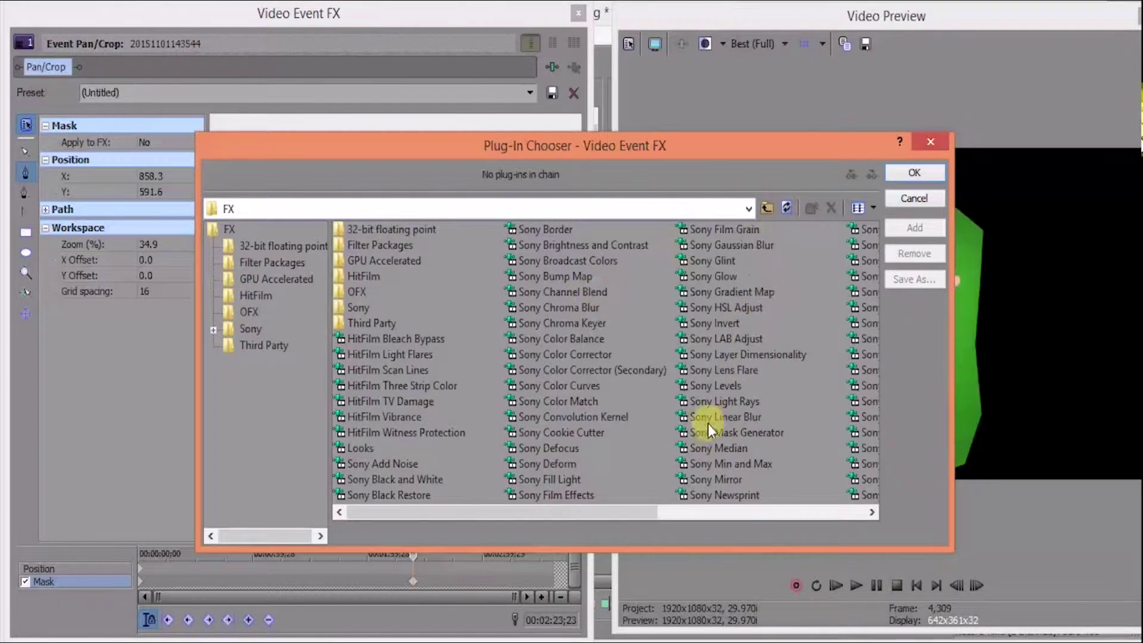
pyautogui.click(556, 323)
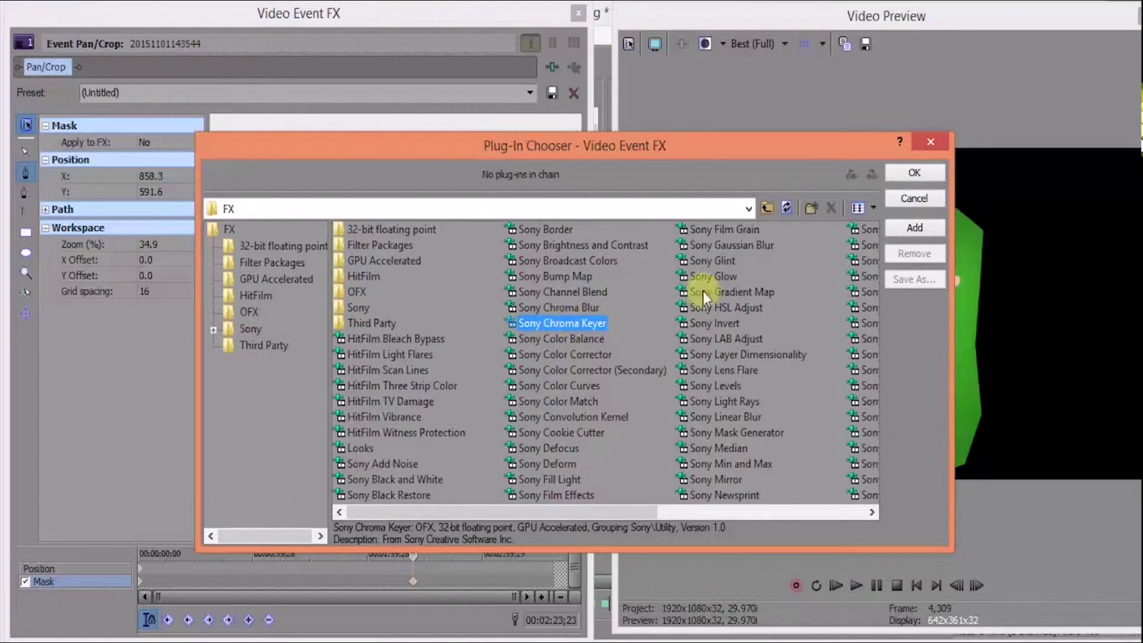
pyautogui.click(911, 174)
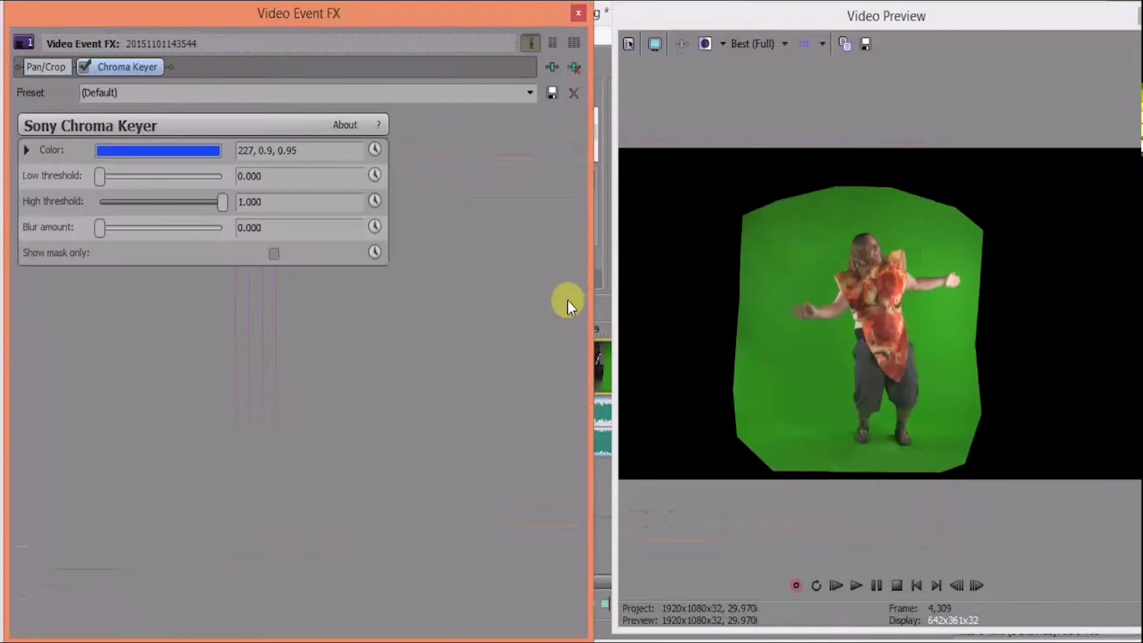
pyautogui.moveTo(614, 438); pyautogui.dragTo(591, 462)
pyautogui.click(22, 155)
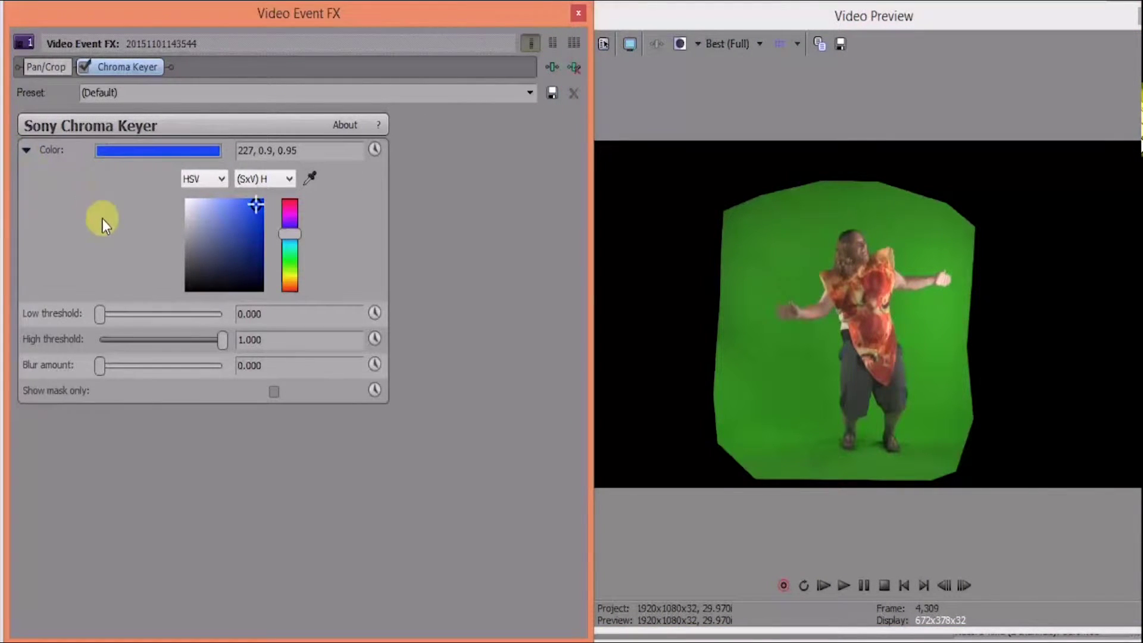
# Sample the green backdrop beside the performer as the Chroma Keyer's key color
pyautogui.click(312, 179)
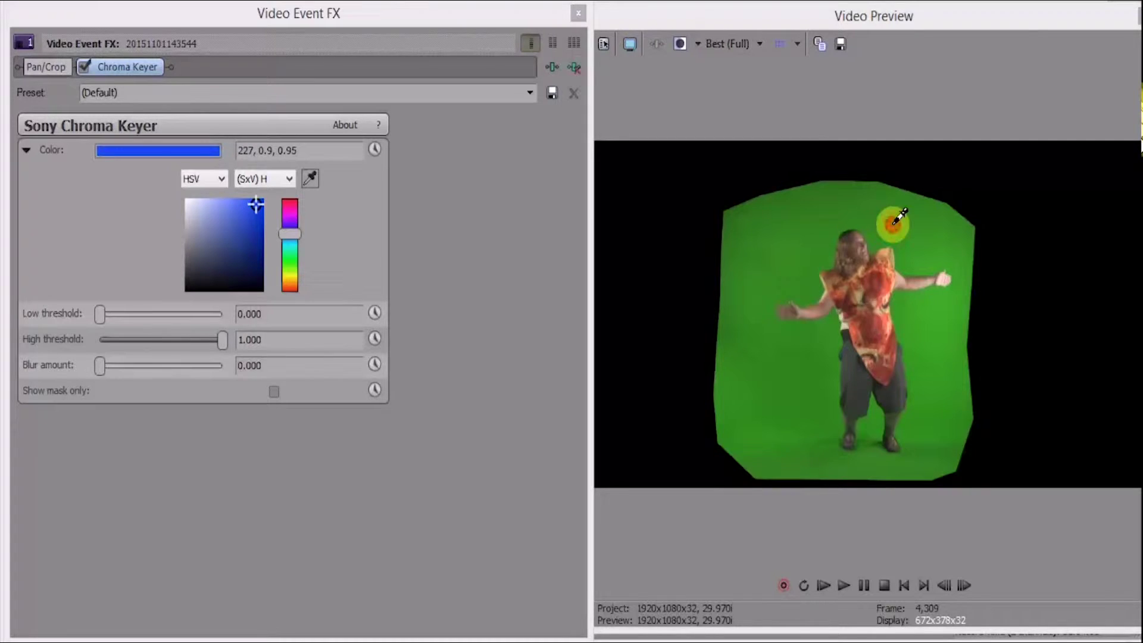
pyautogui.click(893, 222)
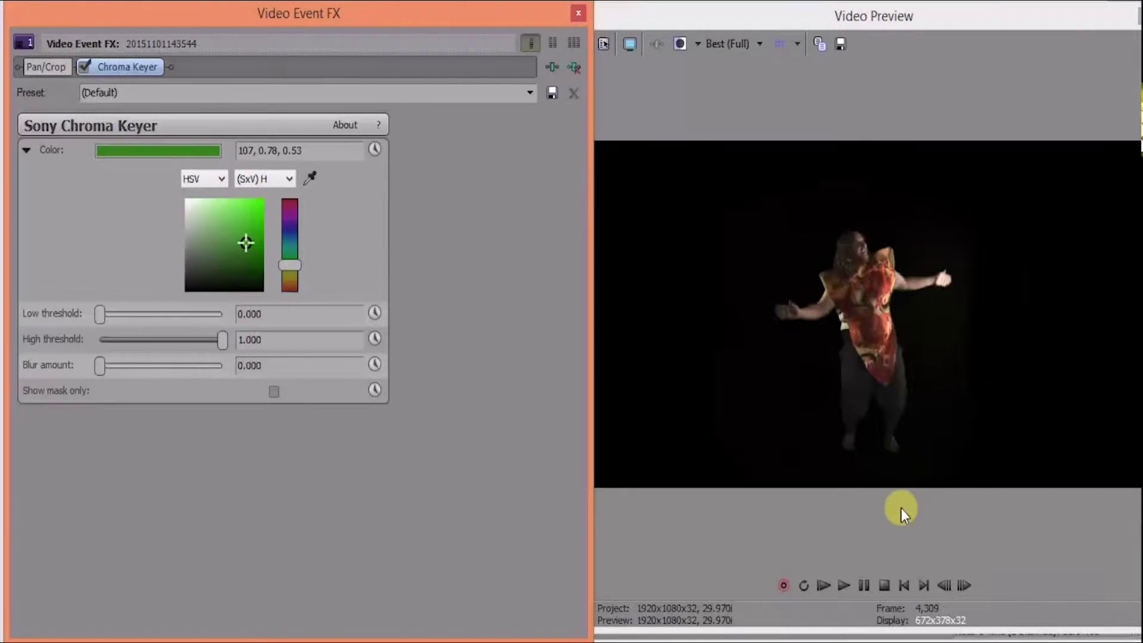
pyautogui.click(655, 562)
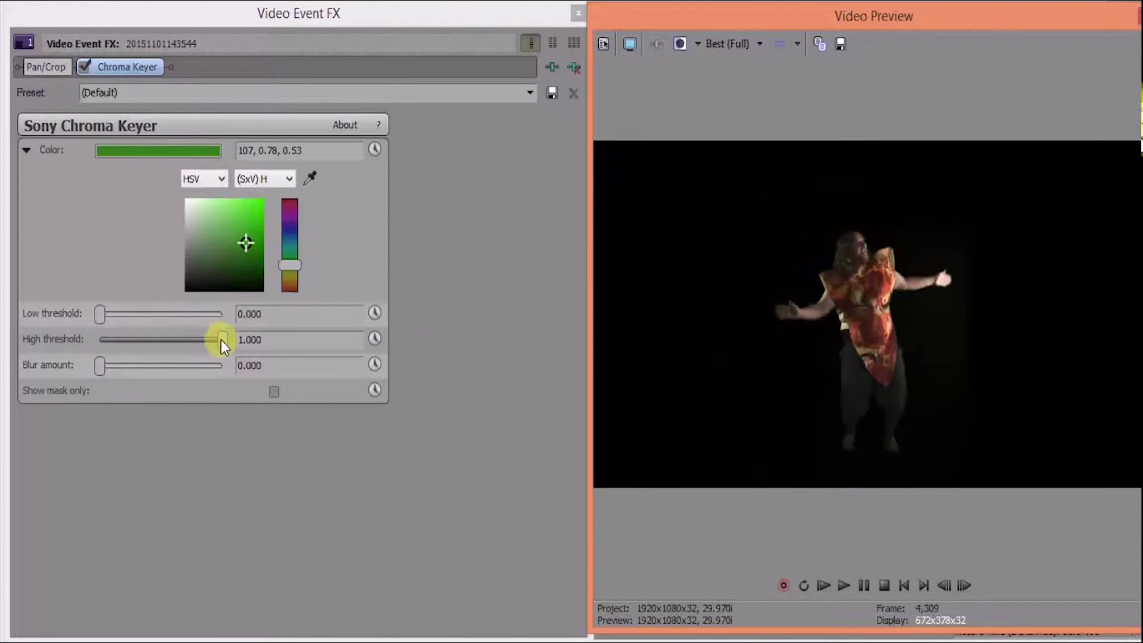
# Set the performer clip's Chroma Keyer Low threshold to about 0.143 and High threshold to about 0.544
pyautogui.click(97, 319)
pyautogui.moveTo(98, 319); pyautogui.dragTo(101, 319)
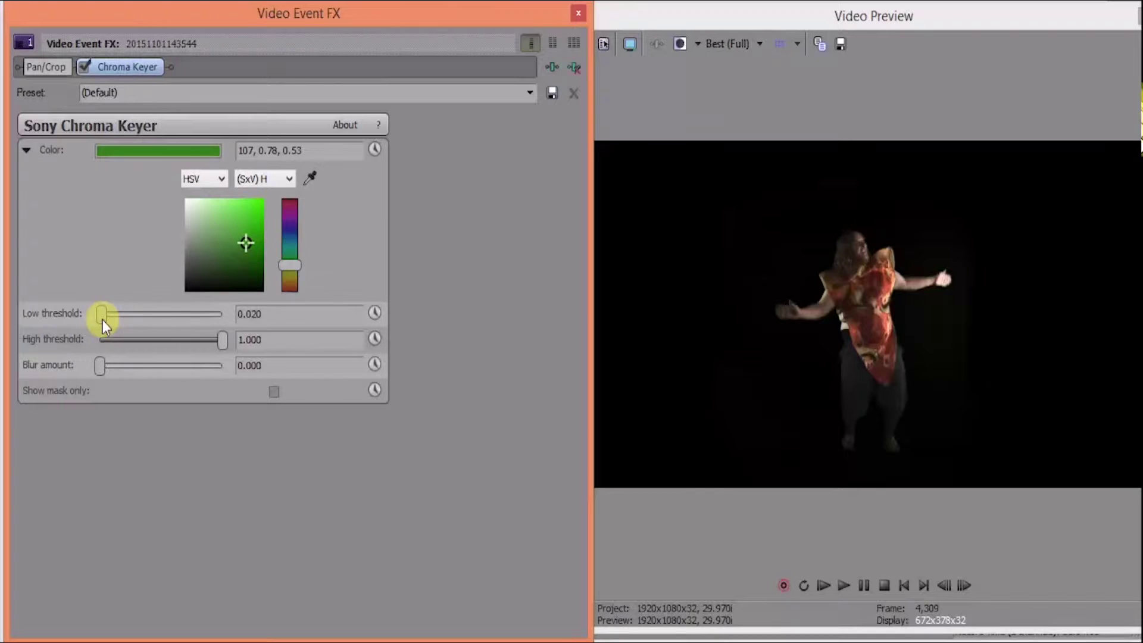
pyautogui.moveTo(101, 319); pyautogui.dragTo(118, 319)
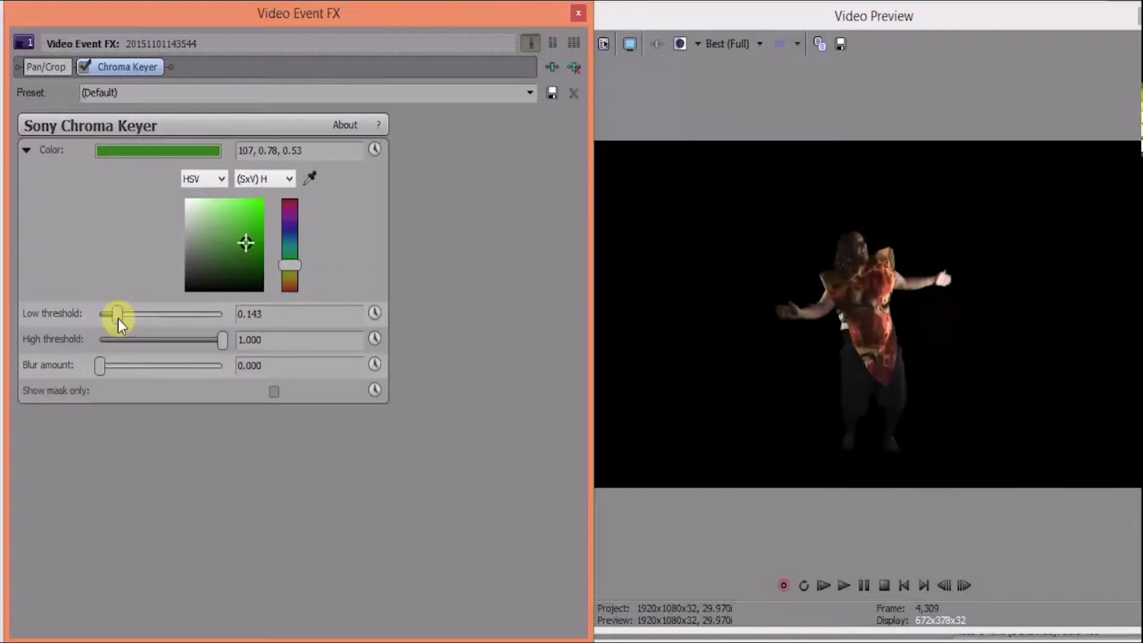
pyautogui.moveTo(224, 344); pyautogui.dragTo(168, 345)
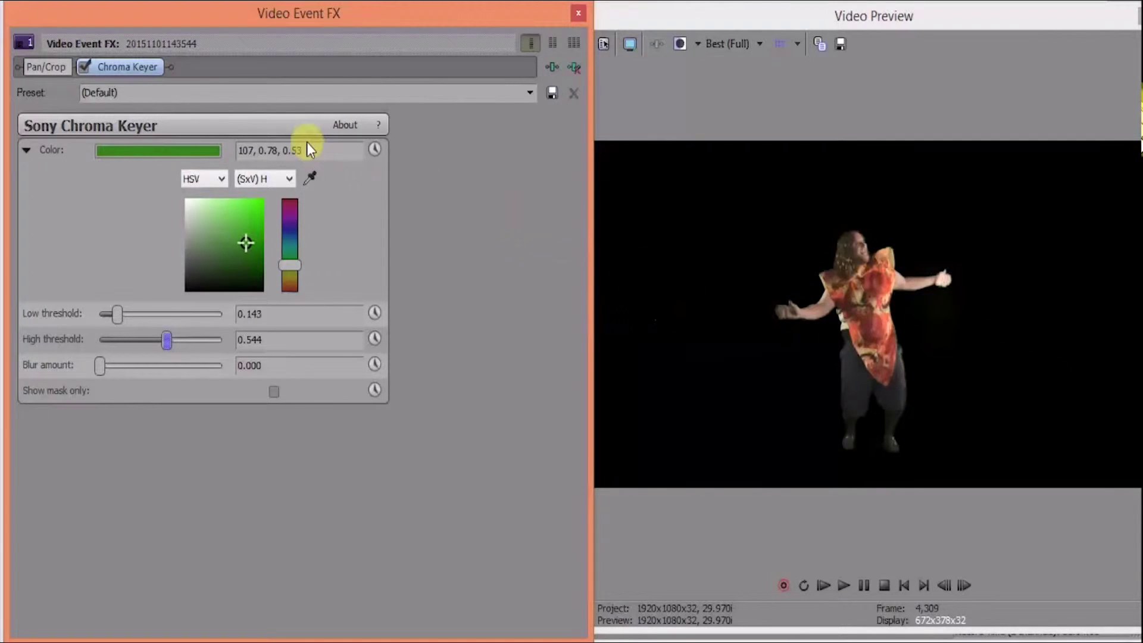
# Scale down the keyed performer with a Pan/Crop frame about 3,790 wide and move him up, centering the frame near 944, 960
pyautogui.click(43, 66)
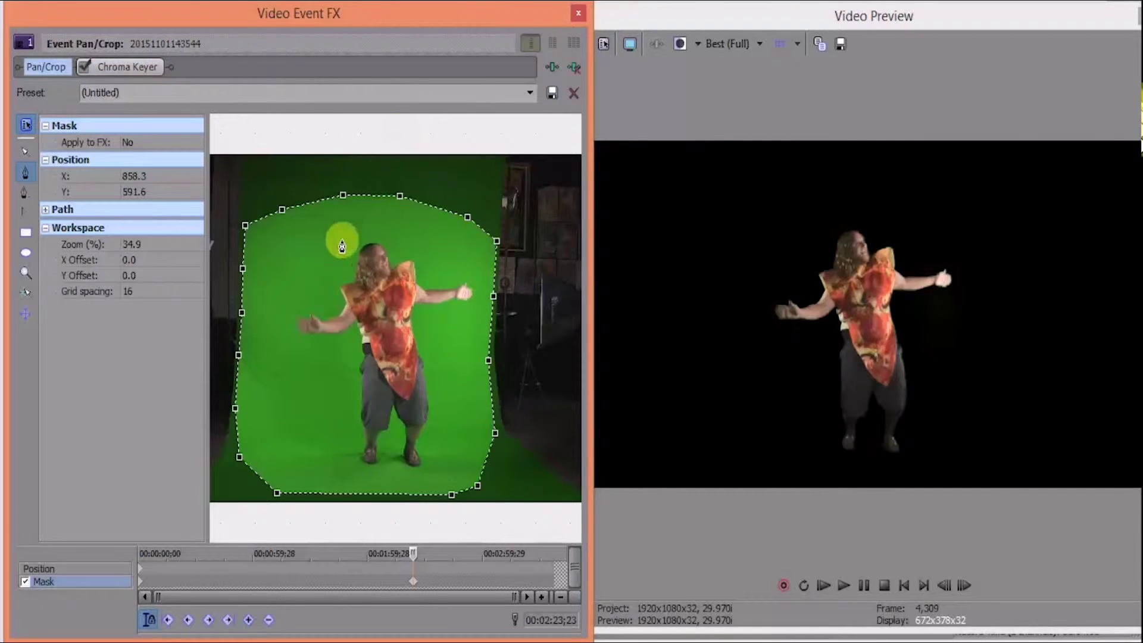
pyautogui.click(61, 582)
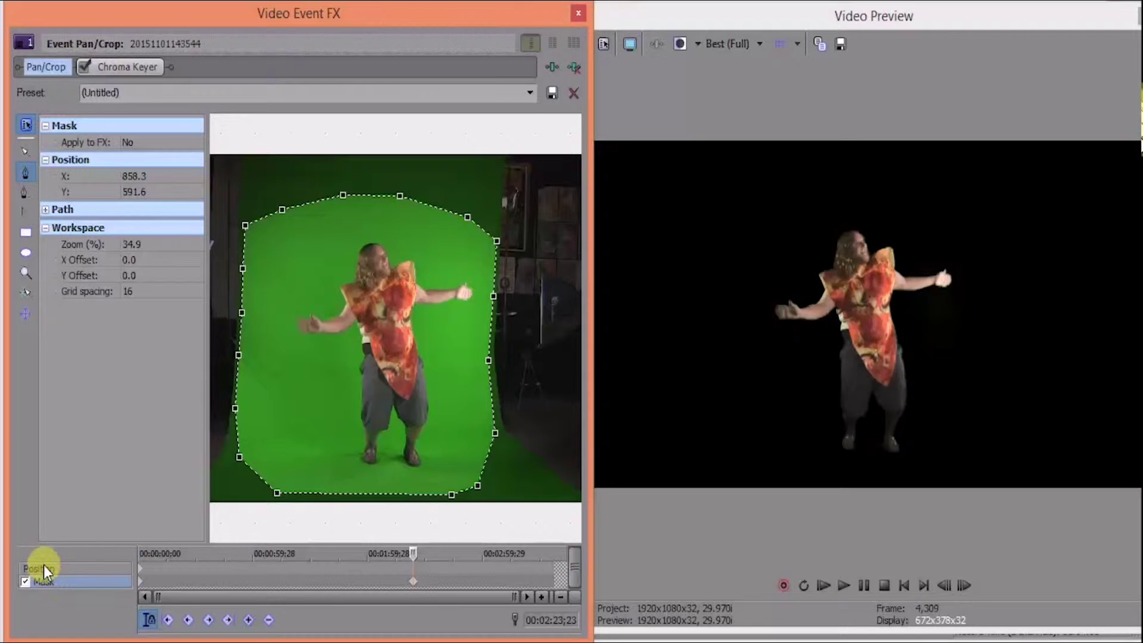
pyautogui.click(45, 566)
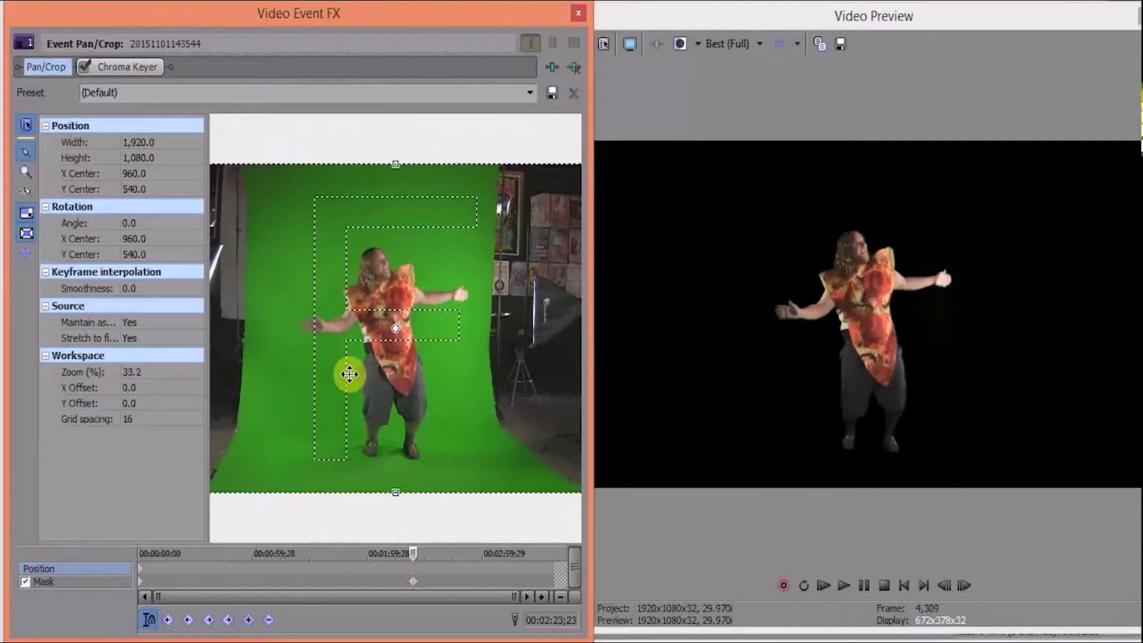
pyautogui.scroll(-3, 338, 377)
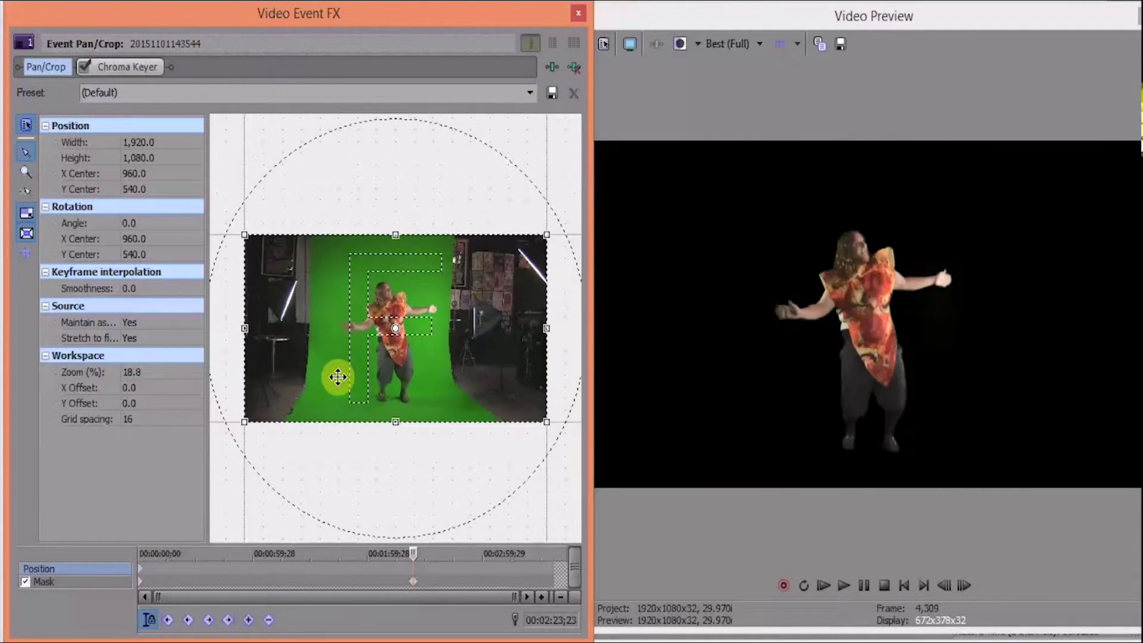
pyautogui.moveTo(398, 346)
pyautogui.mouseDown()
pyautogui.moveTo(397, 321)
pyautogui.moveTo(345, 332)
pyautogui.moveTo(339, 357)
pyautogui.moveTo(437, 369)
pyautogui.moveTo(458, 357)
pyautogui.moveTo(387, 381)
pyautogui.moveTo(402, 349)
pyautogui.mouseUp()
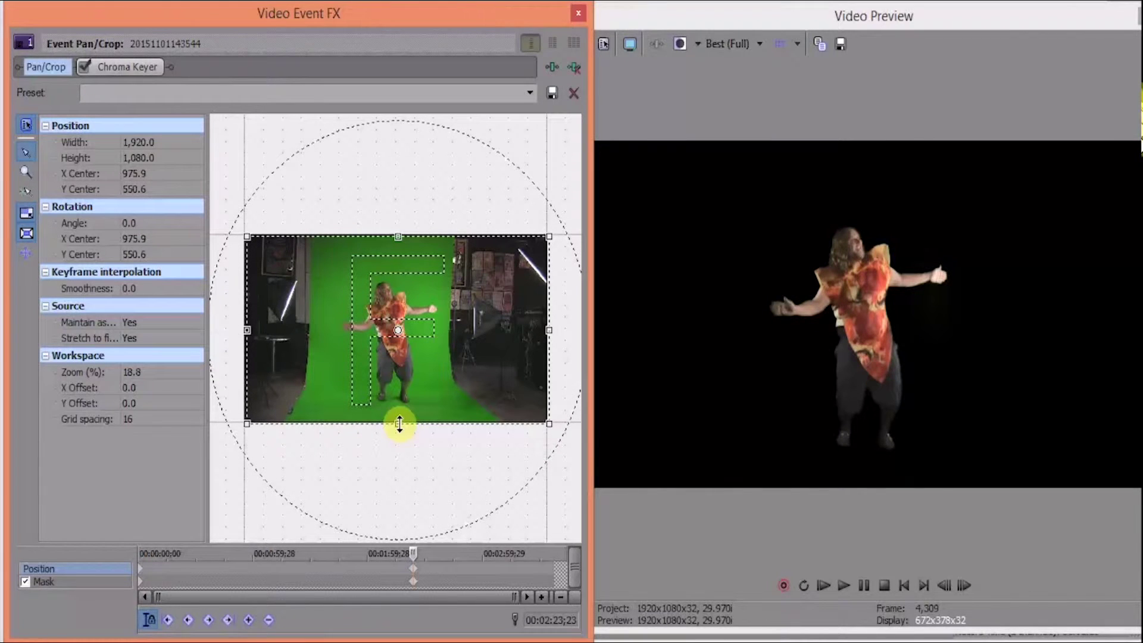
pyautogui.moveTo(398, 426); pyautogui.dragTo(400, 516)
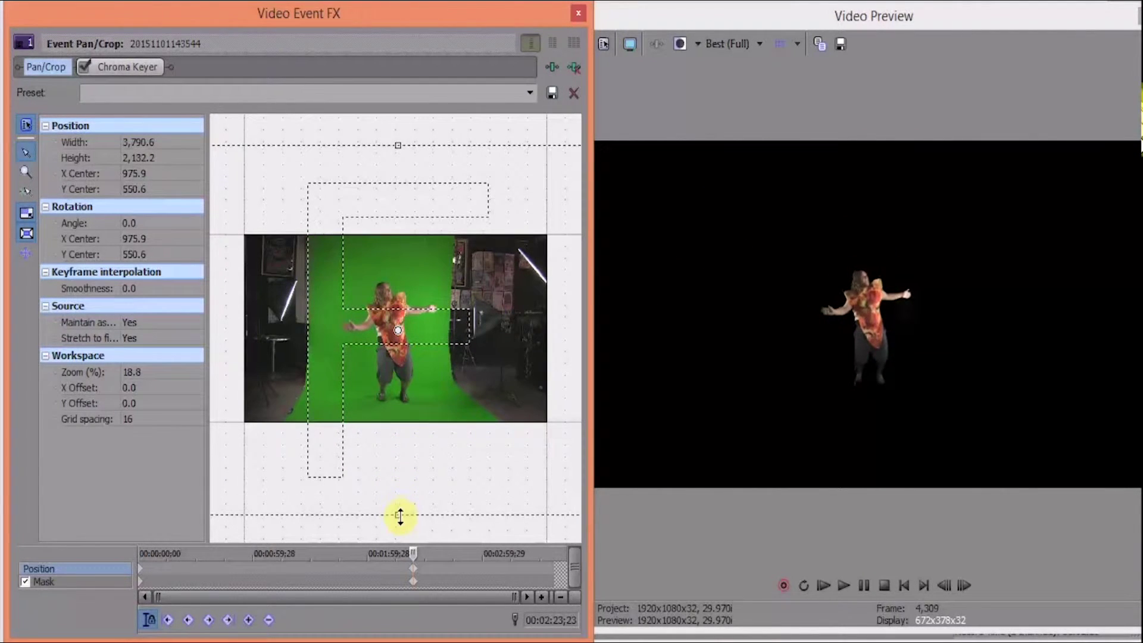
pyautogui.moveTo(396, 330); pyautogui.dragTo(402, 379)
pyautogui.moveTo(421, 318); pyautogui.dragTo(418, 388)
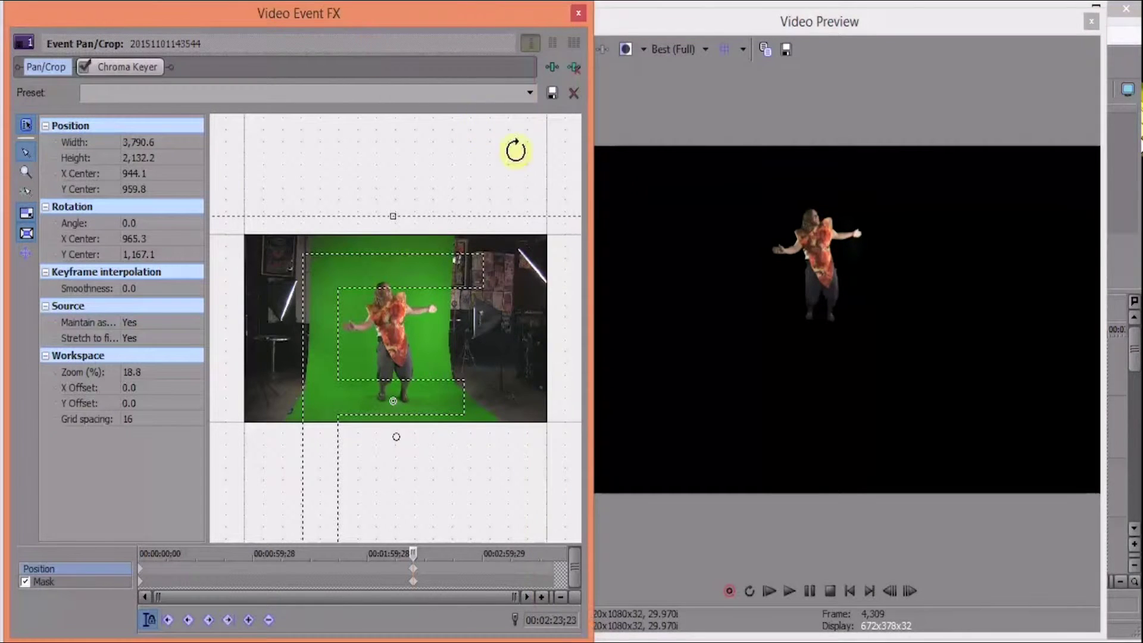
# Examine the repositioned performer in an enlarged Video Preview, then restore the preview beside Video Event FX
pyautogui.click(683, 290)
pyautogui.moveTo(532, 351); pyautogui.dragTo(160, 386)
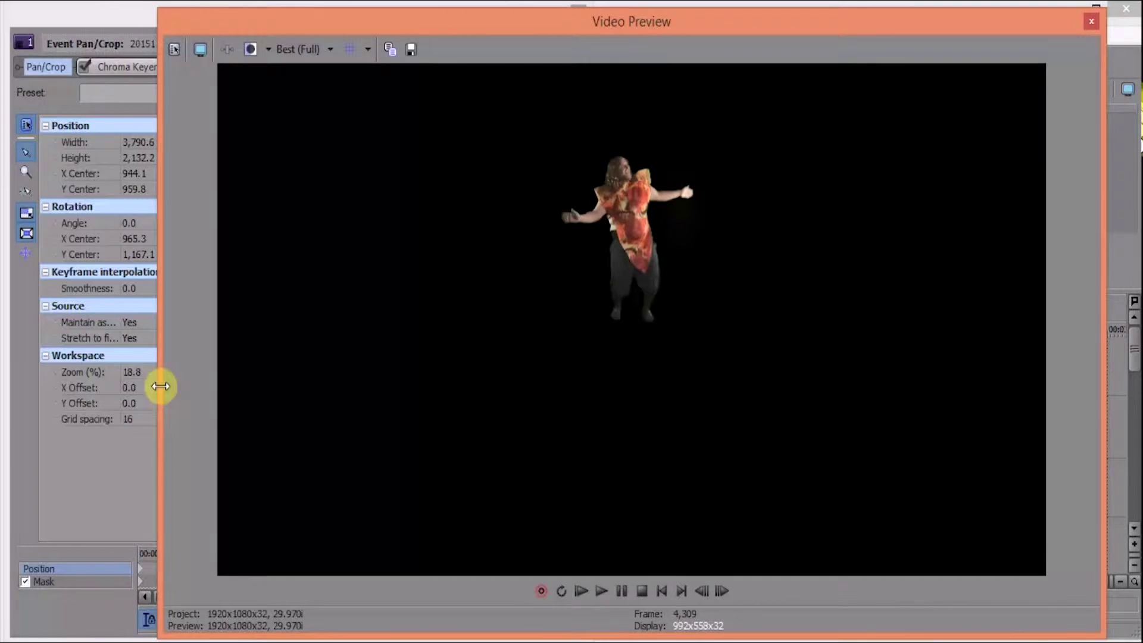
pyautogui.moveTo(160, 386); pyautogui.dragTo(606, 377)
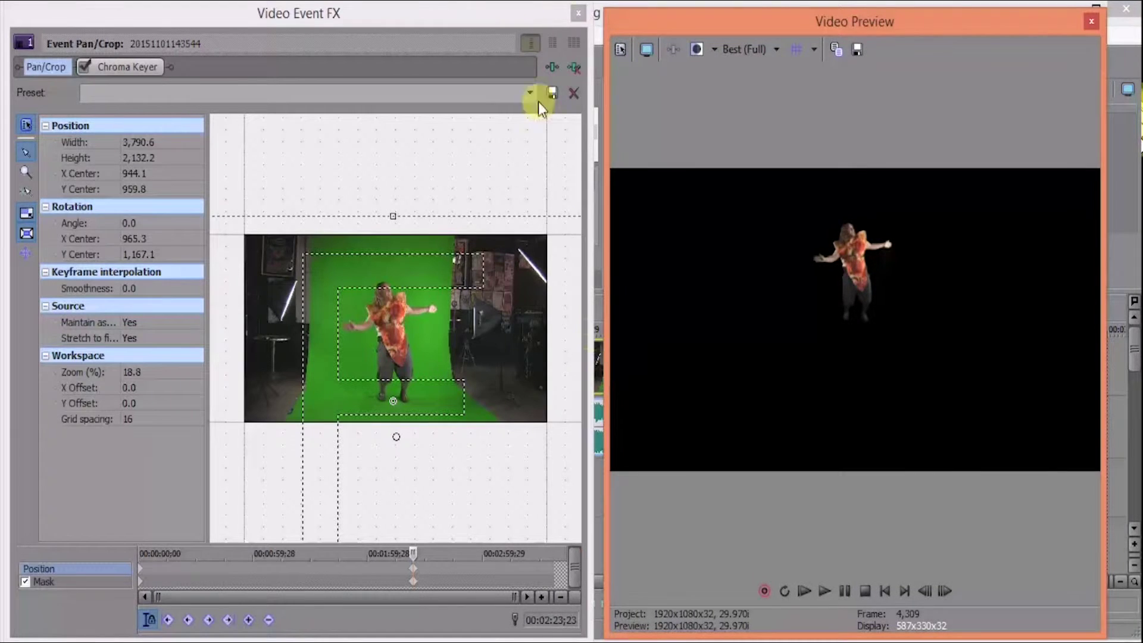
# Close Video Event FX, shrink the preview, and place the pizza image images (8).jpg on track 3, spanning the performer clip's full length
pyautogui.click(577, 12)
pyautogui.moveTo(678, 632); pyautogui.dragTo(651, 291)
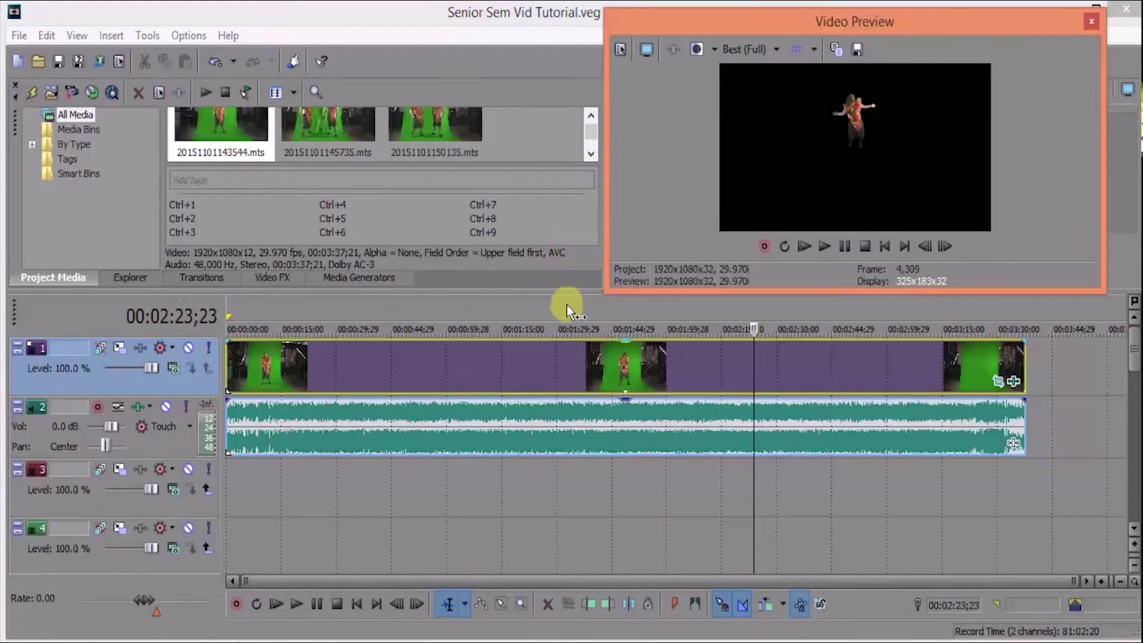
pyautogui.click(592, 155)
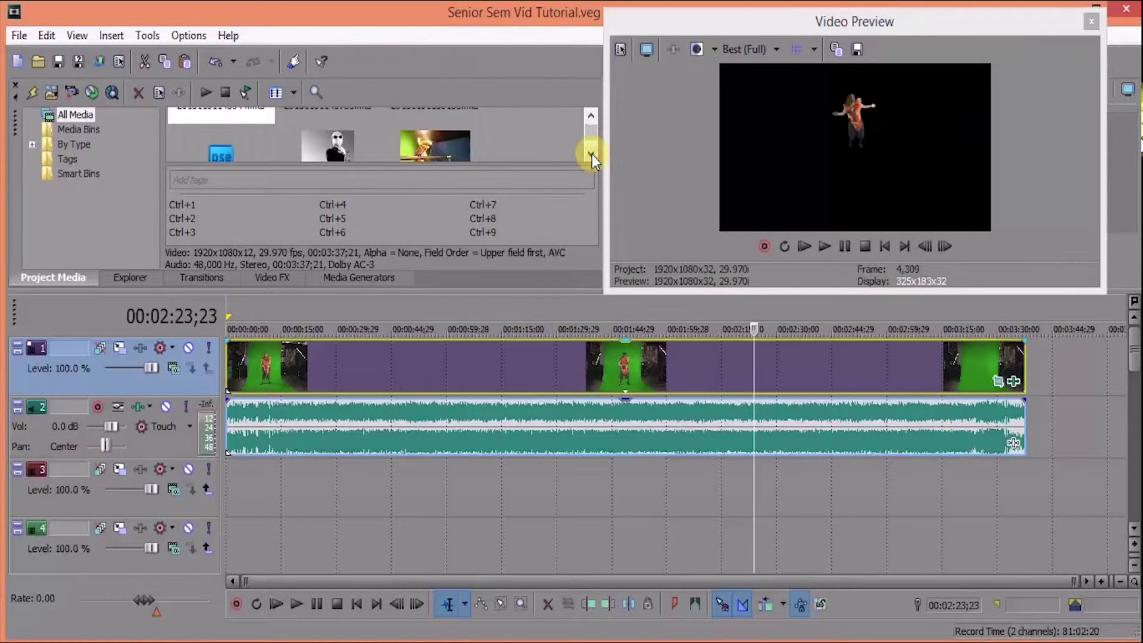
pyautogui.click(592, 155)
pyautogui.click(592, 155)
pyautogui.click(592, 155)
pyautogui.click(591, 154)
pyautogui.click(590, 154)
pyautogui.click(590, 155)
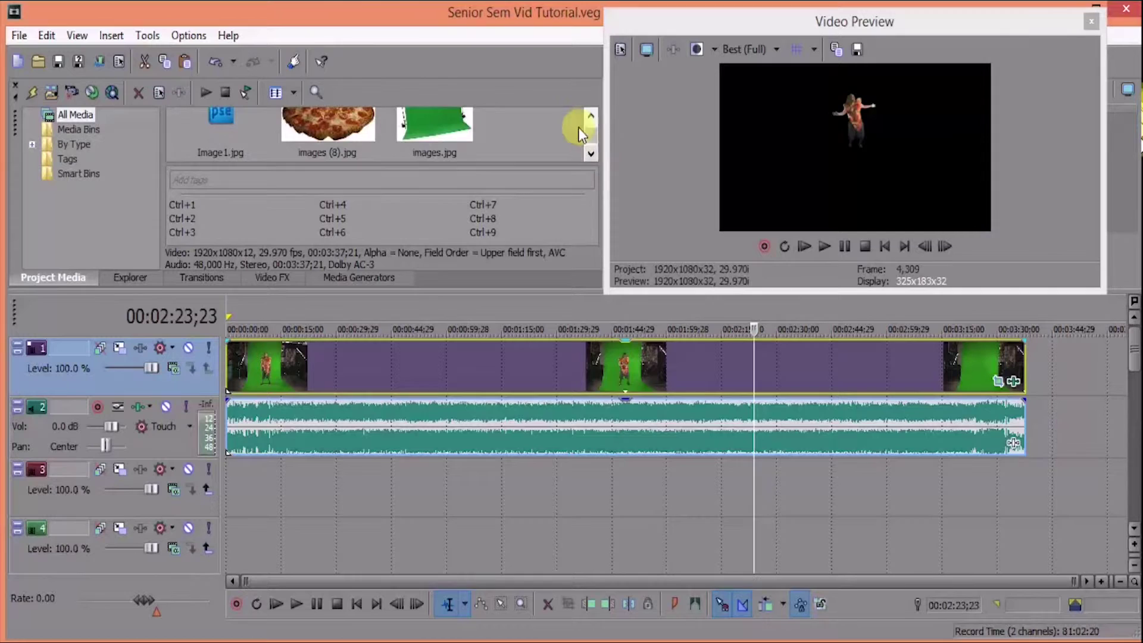
pyautogui.click(591, 113)
pyautogui.moveTo(337, 138); pyautogui.dragTo(1024, 460)
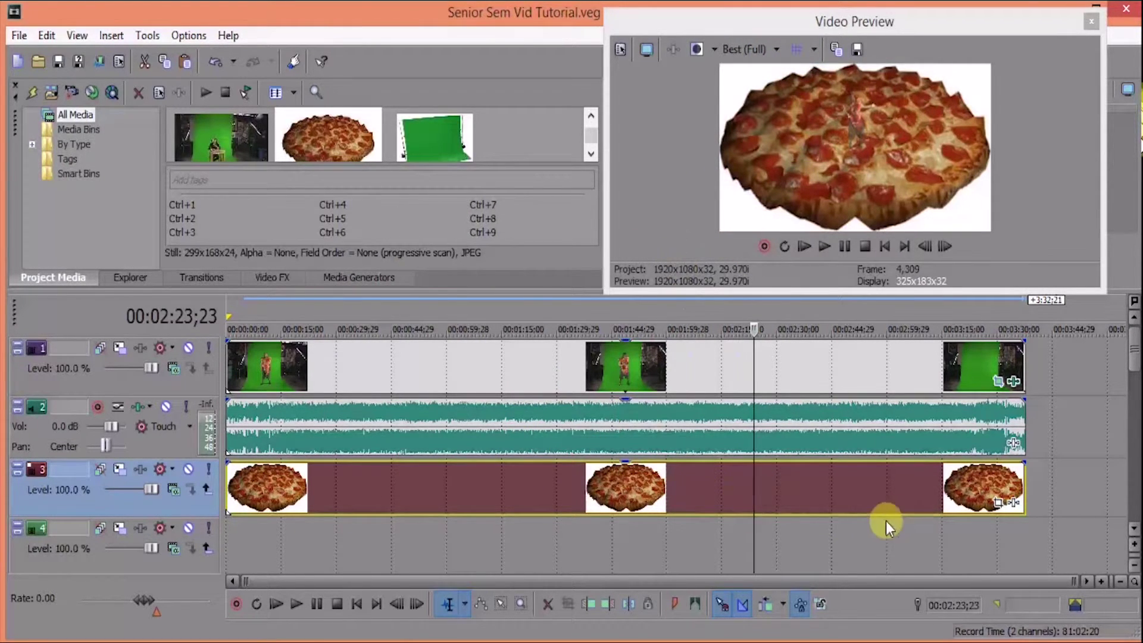
# Scale down and lower the pizza image with a Pan/Crop frame about 538 wide, centered near 151.7, 53, and enlarge the preview
pyautogui.click(998, 505)
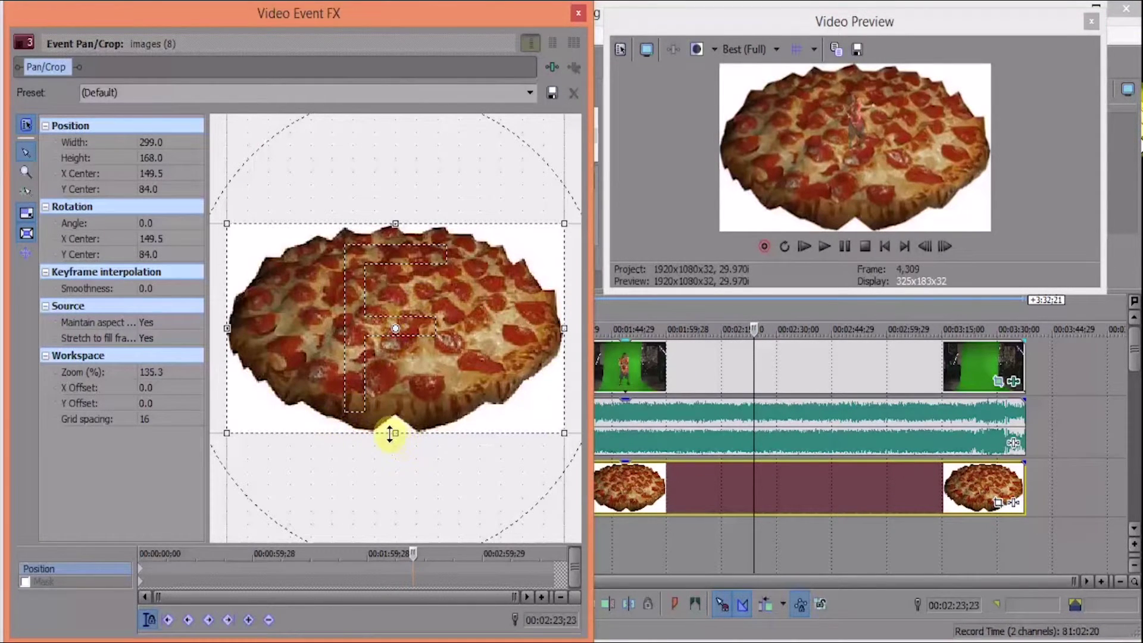
pyautogui.moveTo(393, 435); pyautogui.dragTo(395, 519)
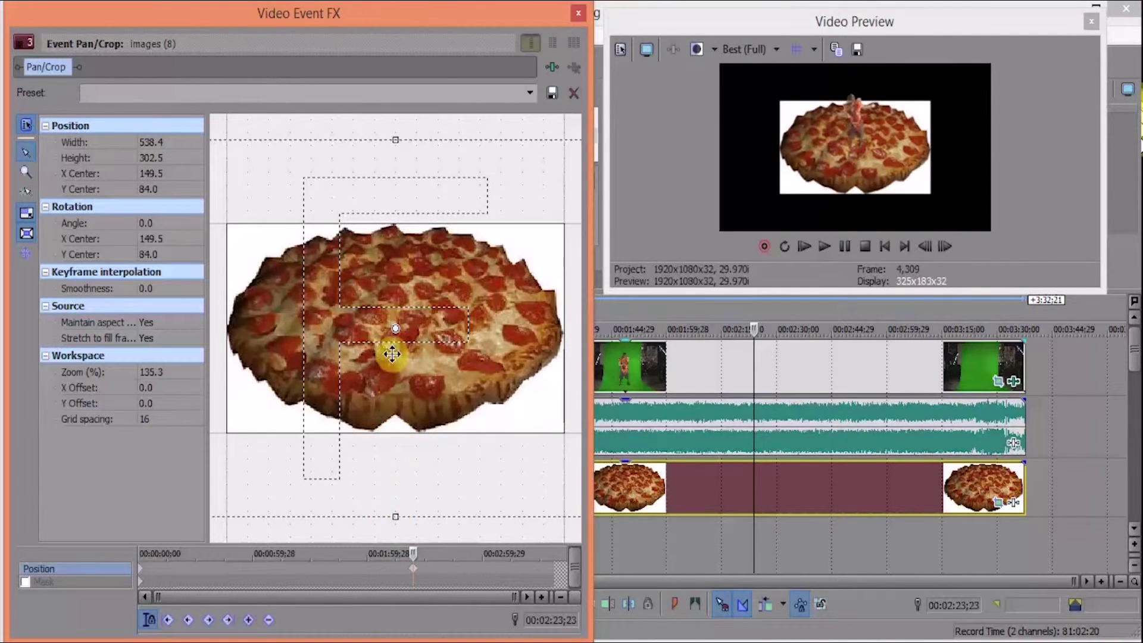
pyautogui.moveTo(391, 352); pyautogui.dragTo(396, 315)
pyautogui.moveTo(690, 295); pyautogui.dragTo(696, 622)
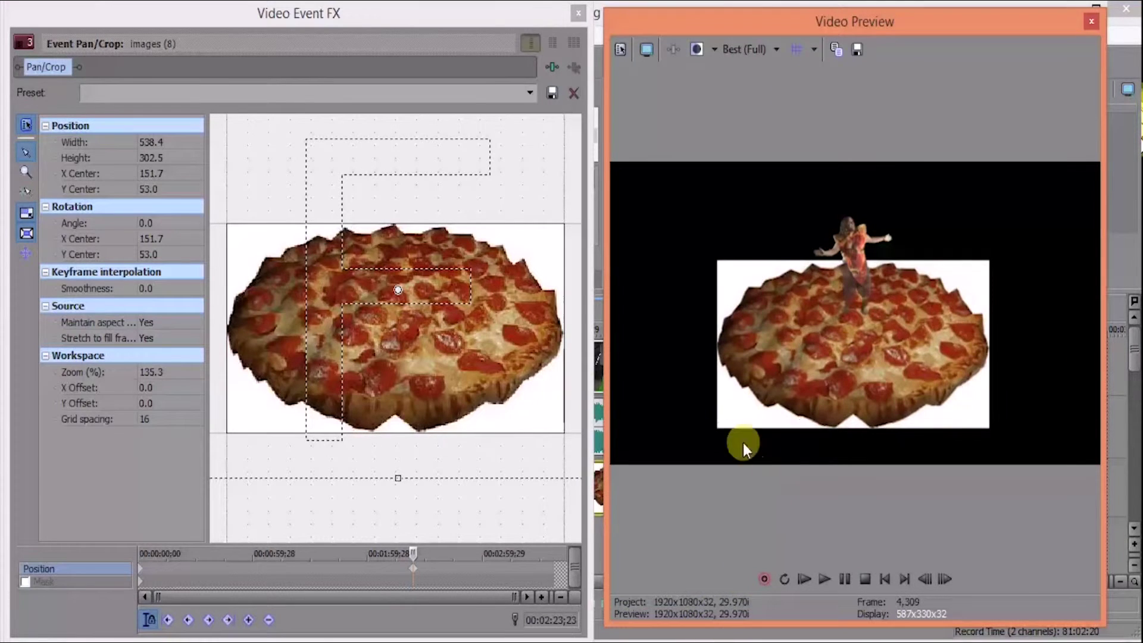
# Add the Sony Chroma Keyer to the pizza image and sample its white background as the key color
pyautogui.click(553, 67)
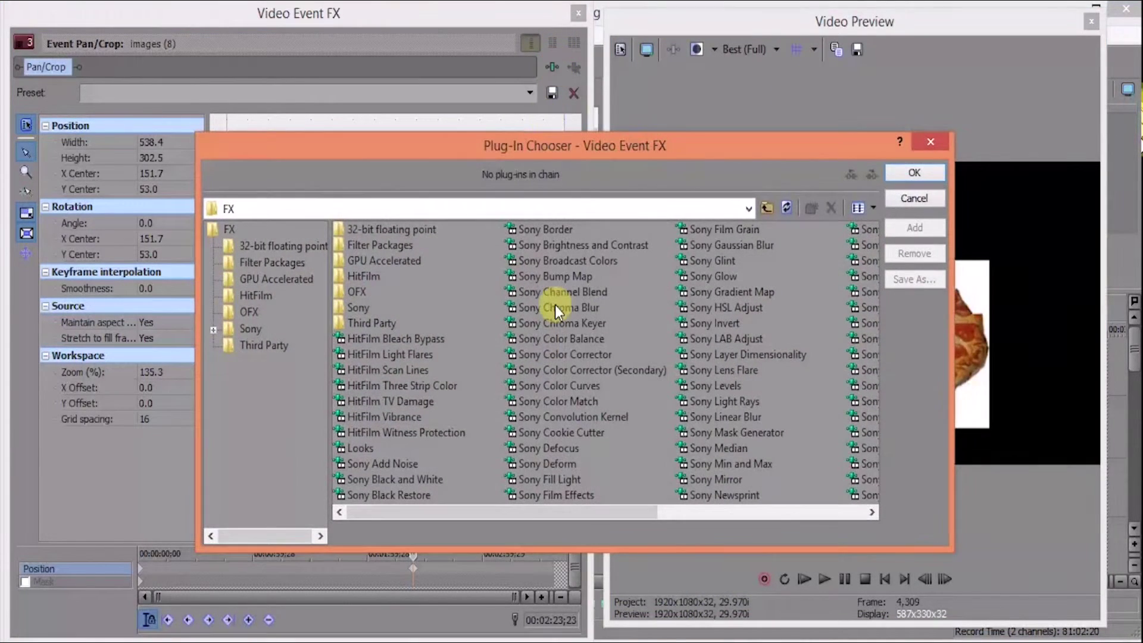
pyautogui.click(555, 322)
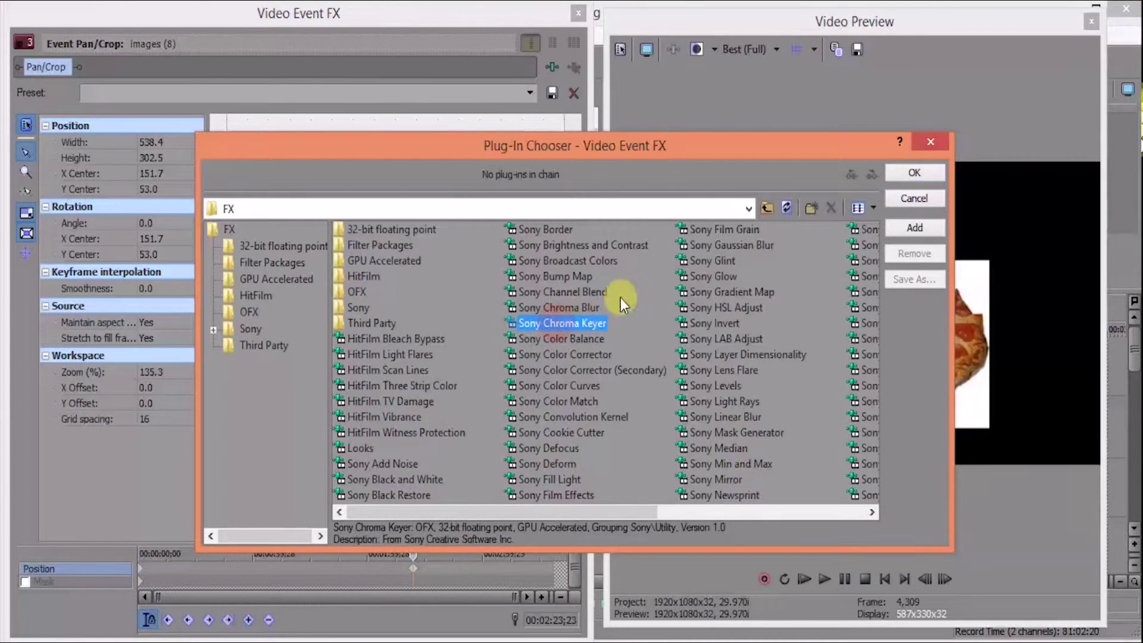
pyautogui.click(916, 173)
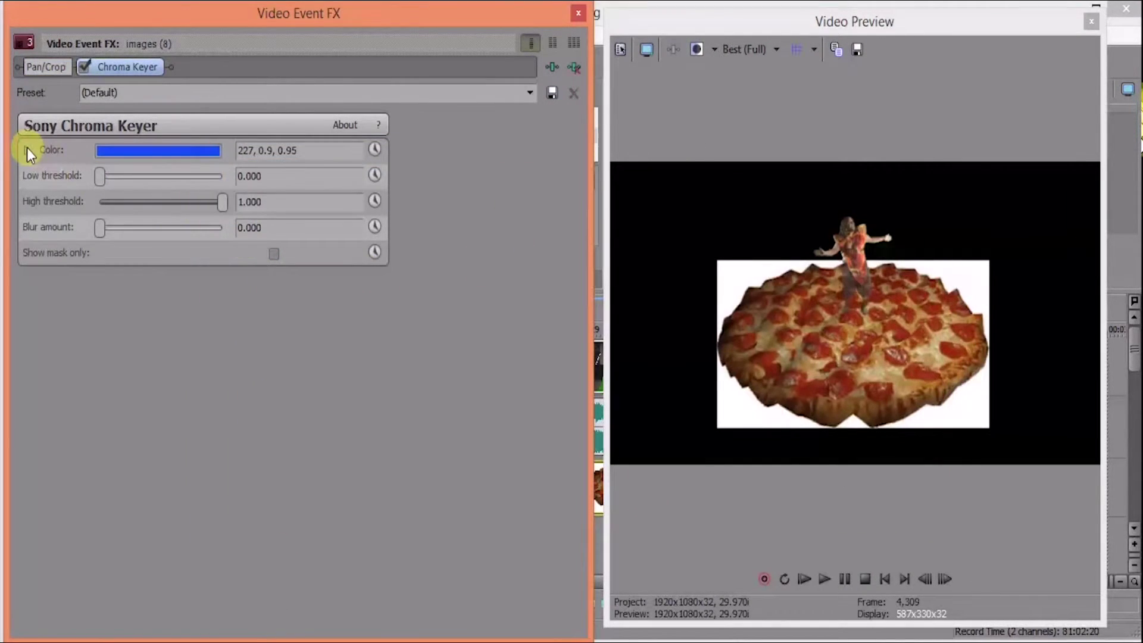
pyautogui.click(26, 149)
pyautogui.click(310, 178)
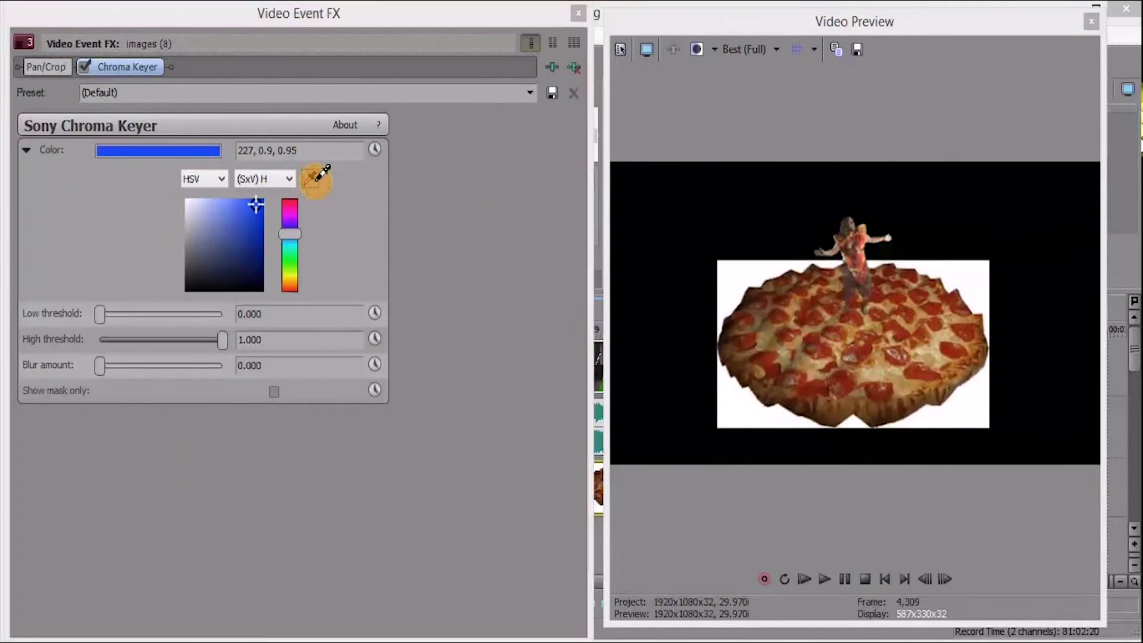
pyautogui.click(736, 277)
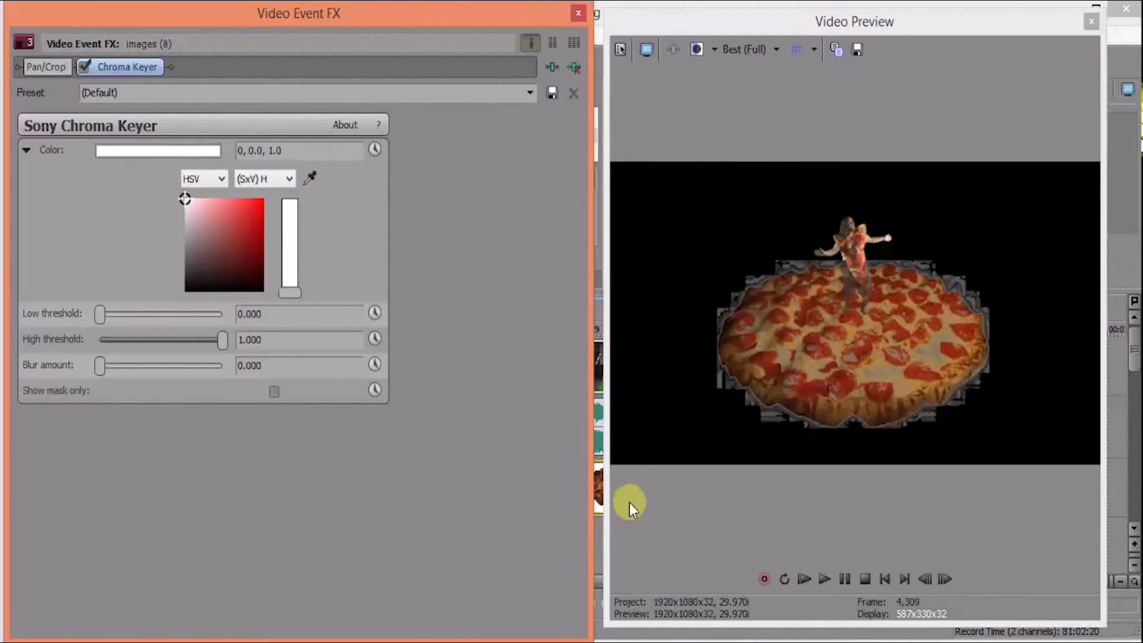
# Set the pizza image's Chroma Keyer Low threshold to about 0.388, checking its edges in an enlarged preview before and after
pyautogui.moveTo(605, 532); pyautogui.dragTo(247, 576)
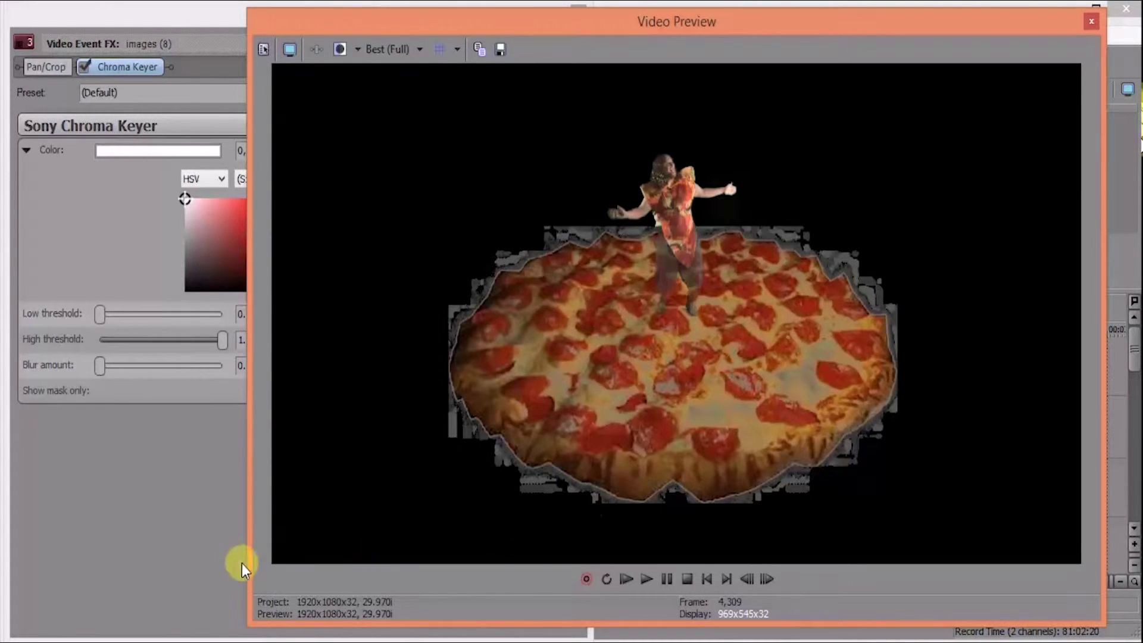
pyautogui.moveTo(248, 563); pyautogui.dragTo(584, 605)
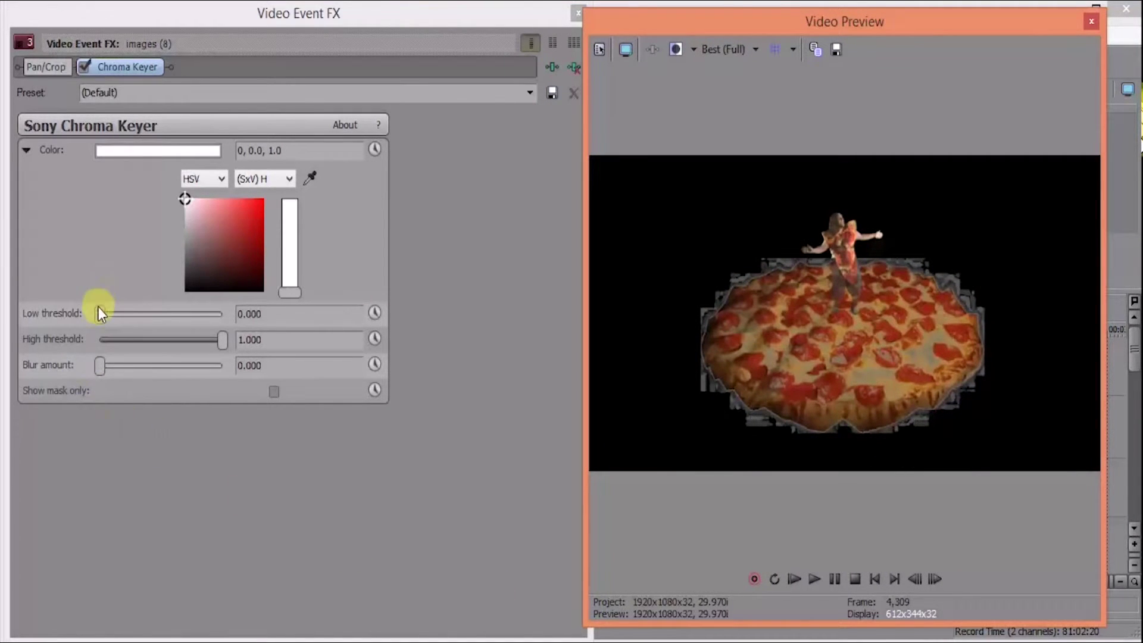
pyautogui.moveTo(97, 314); pyautogui.dragTo(146, 327)
pyautogui.click(681, 550)
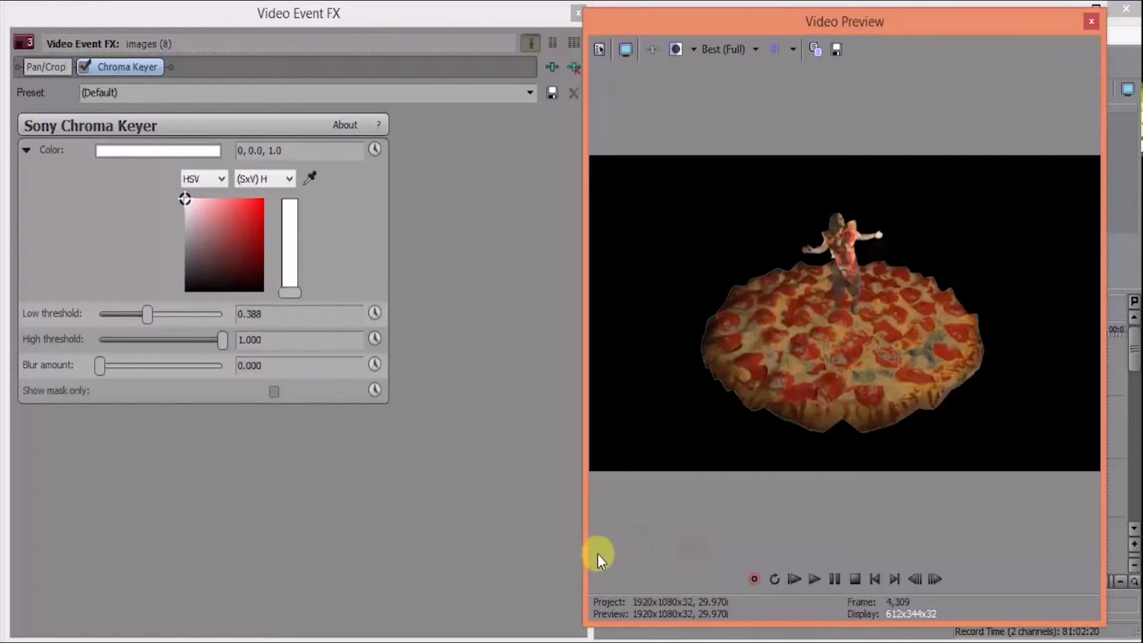
pyautogui.moveTo(586, 556); pyautogui.dragTo(162, 607)
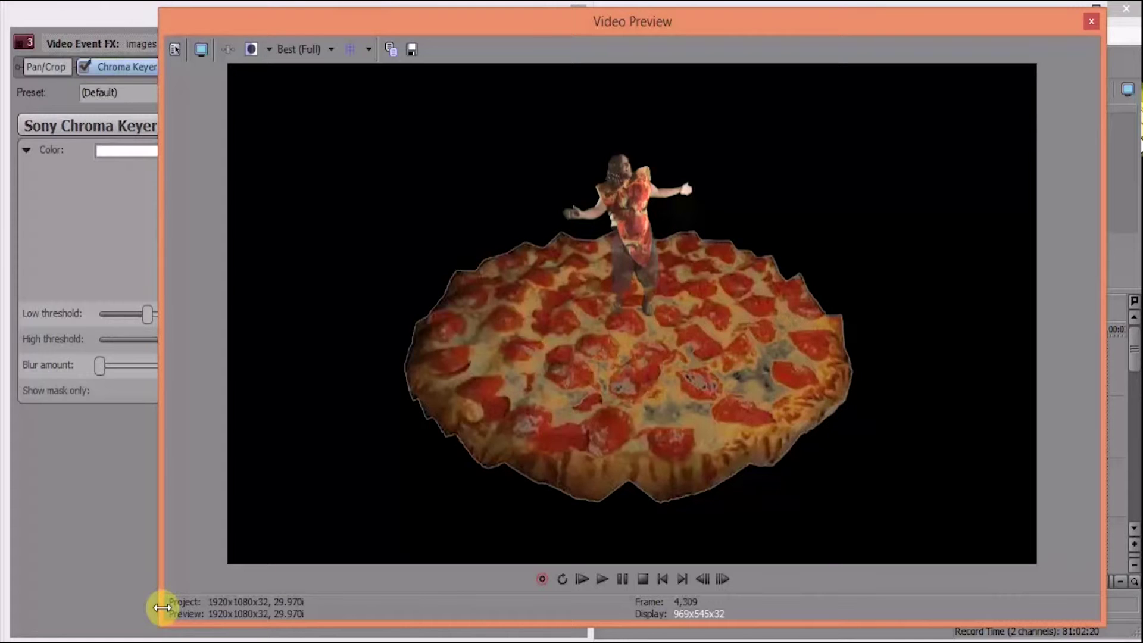
pyautogui.moveTo(163, 607); pyautogui.dragTo(625, 533)
# Shrink the Video Preview, close the pizza's effect settings, and reopen the performer clip's Chroma Keyer settings
pyautogui.click(702, 626)
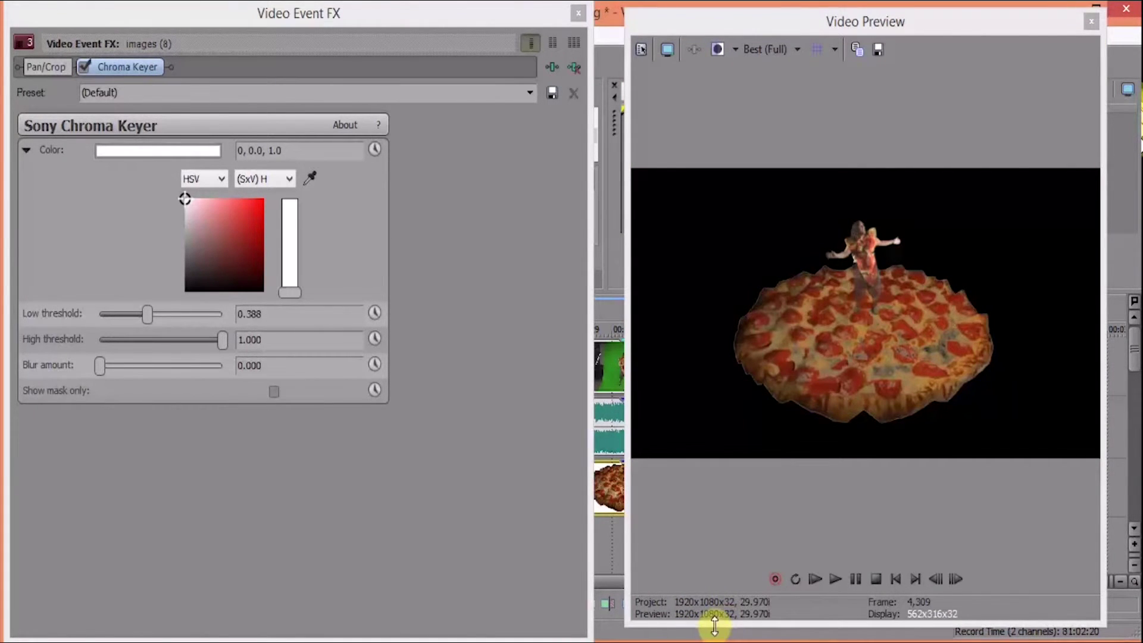
pyautogui.moveTo(719, 622); pyautogui.dragTo(669, 352)
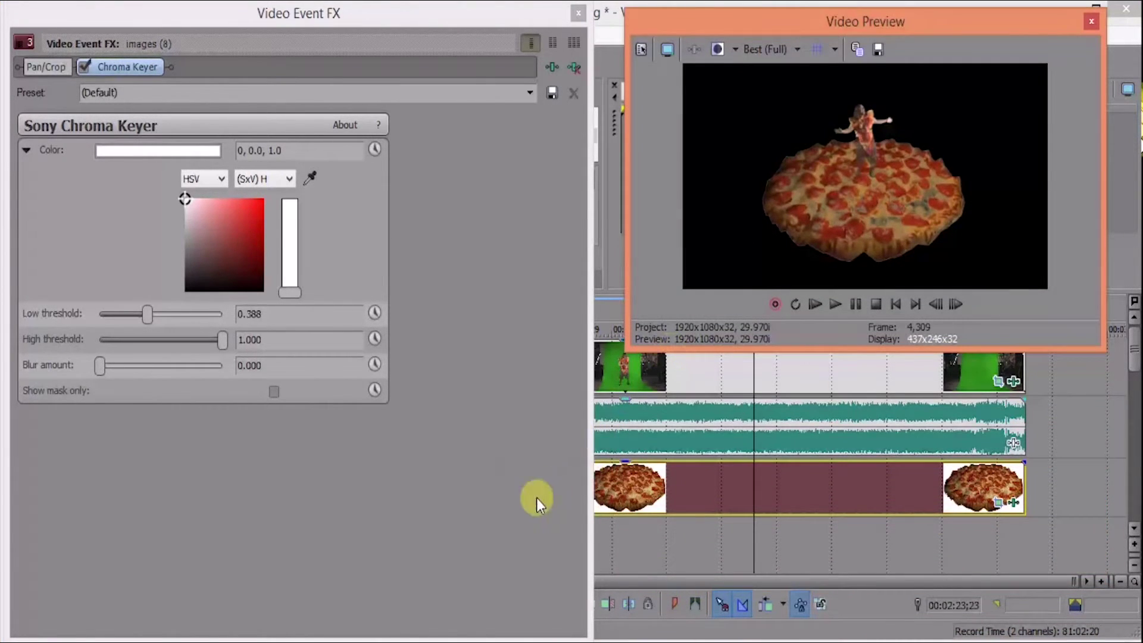
pyautogui.click(579, 16)
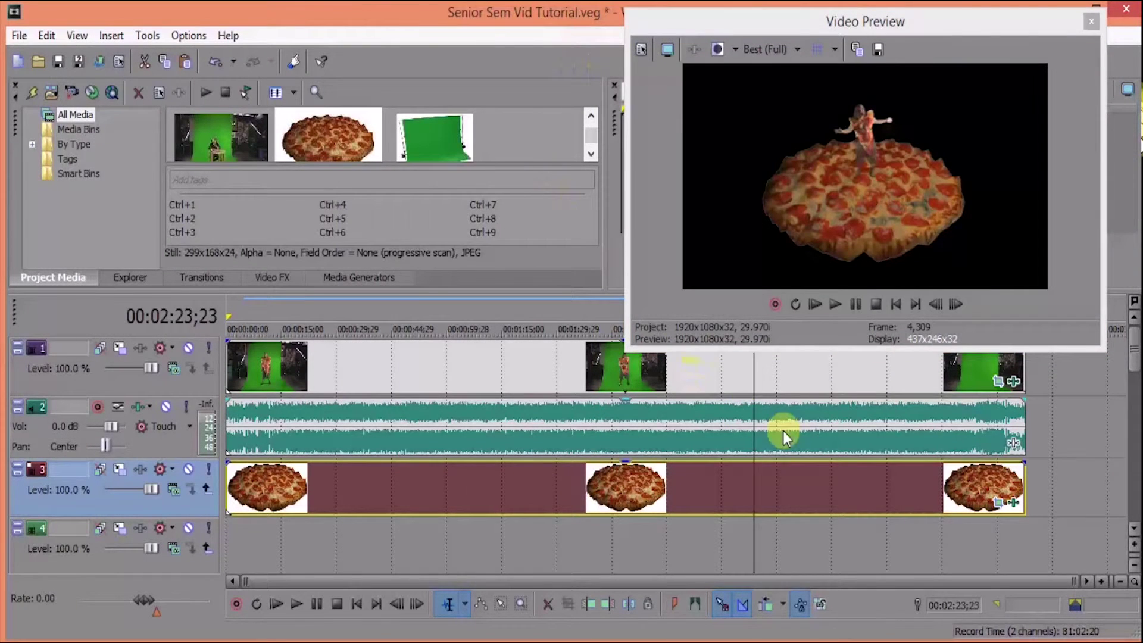
pyautogui.click(1012, 381)
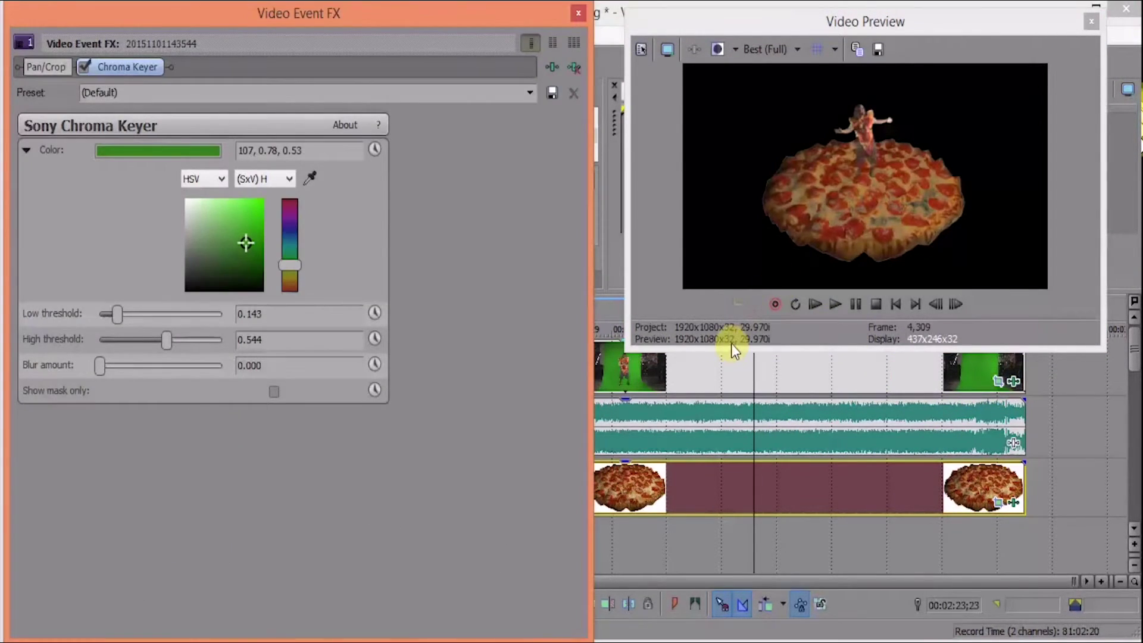
# With the preview enlarged, set the performer clip's Chroma Keyer High threshold to about 0.340 and Low threshold to about 0.184
pyautogui.moveTo(731, 350); pyautogui.dragTo(719, 632)
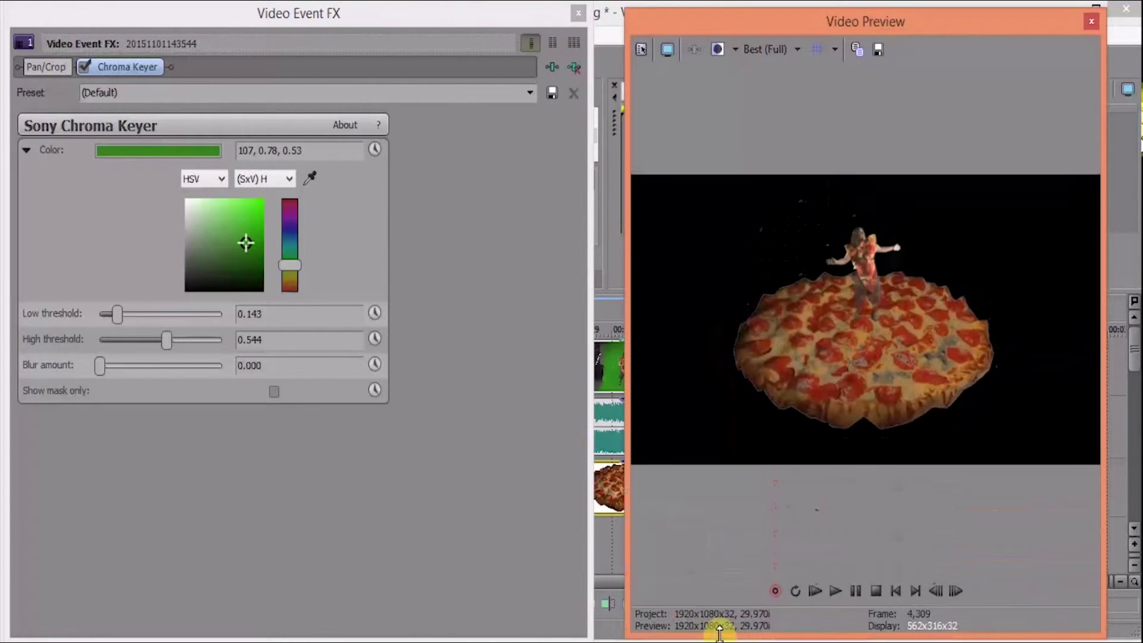
pyautogui.moveTo(628, 523); pyautogui.dragTo(592, 524)
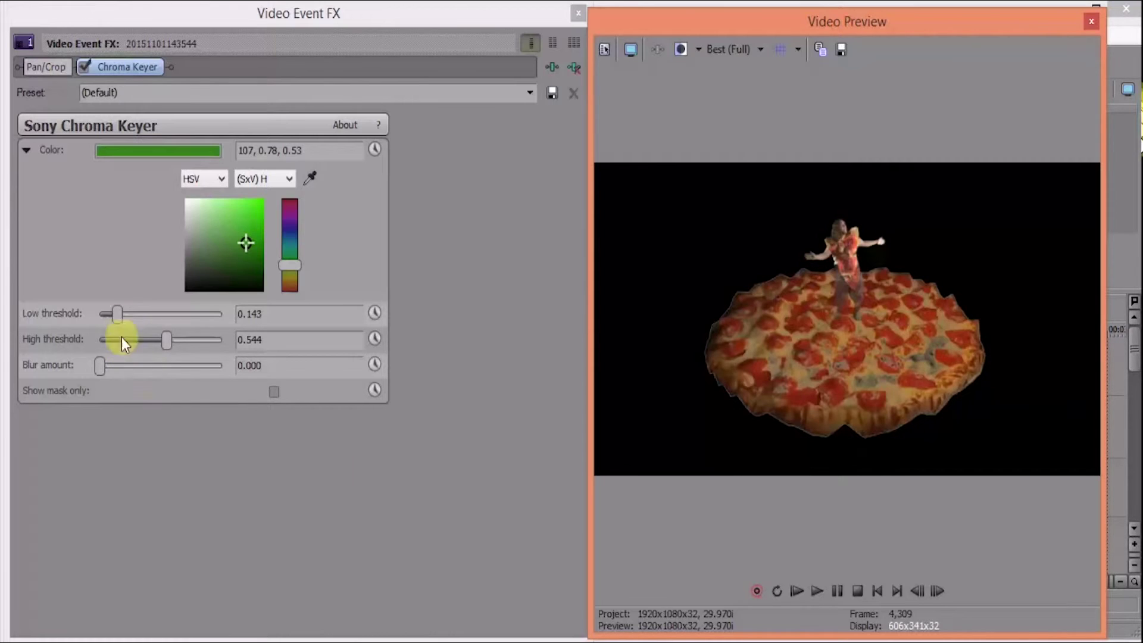
pyautogui.click(169, 341)
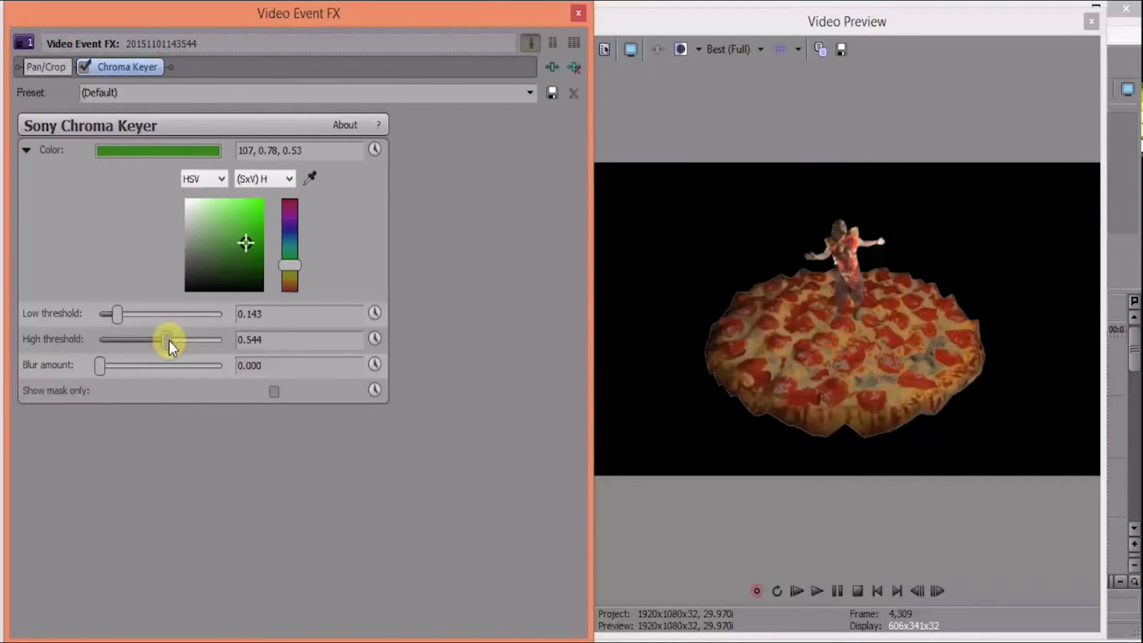
pyautogui.moveTo(169, 340); pyautogui.dragTo(144, 335)
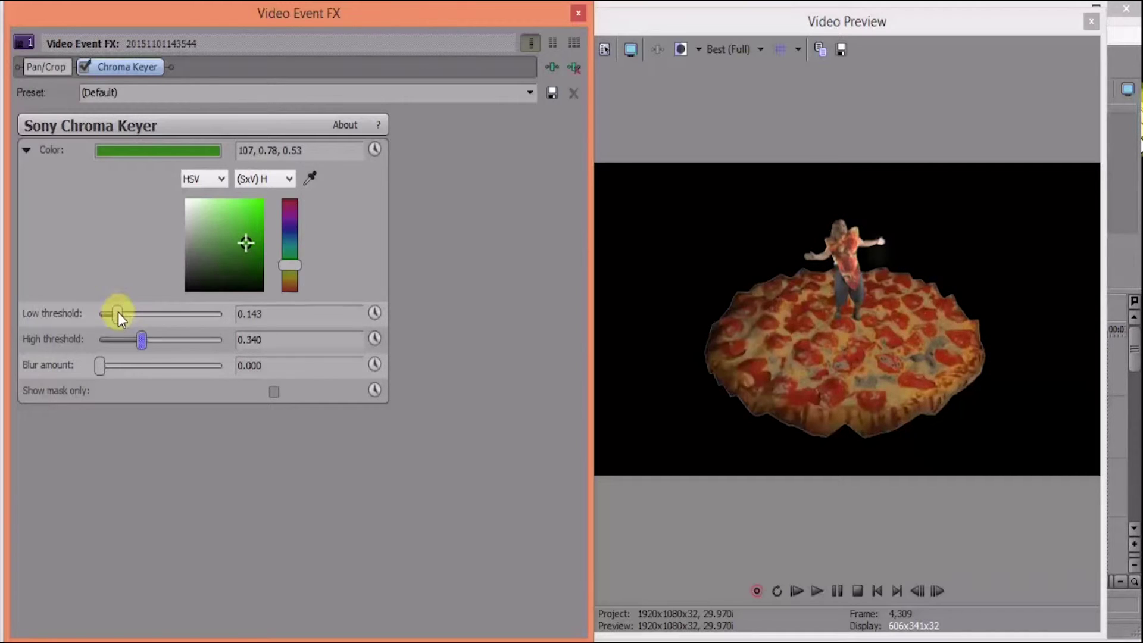
pyautogui.moveTo(118, 312); pyautogui.dragTo(123, 312)
pyautogui.click(743, 518)
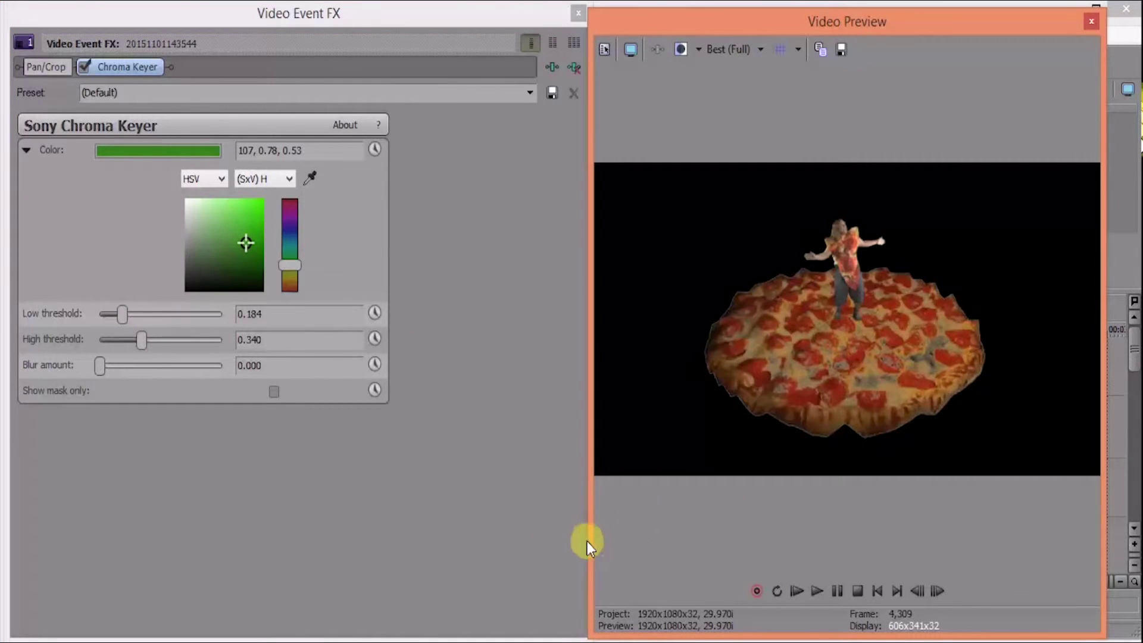
# Check the keyed performer in a greatly enlarged preview, shrink the preview again, and close the effect settings
pyautogui.moveTo(587, 541); pyautogui.dragTo(56, 531)
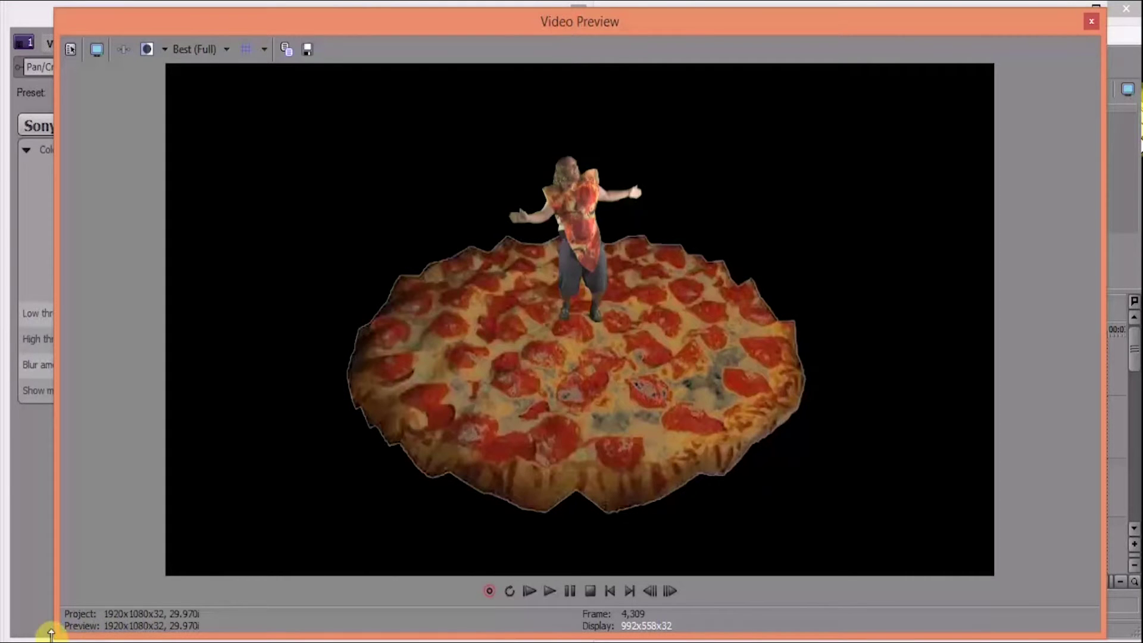
pyautogui.moveTo(55, 632); pyautogui.dragTo(675, 436)
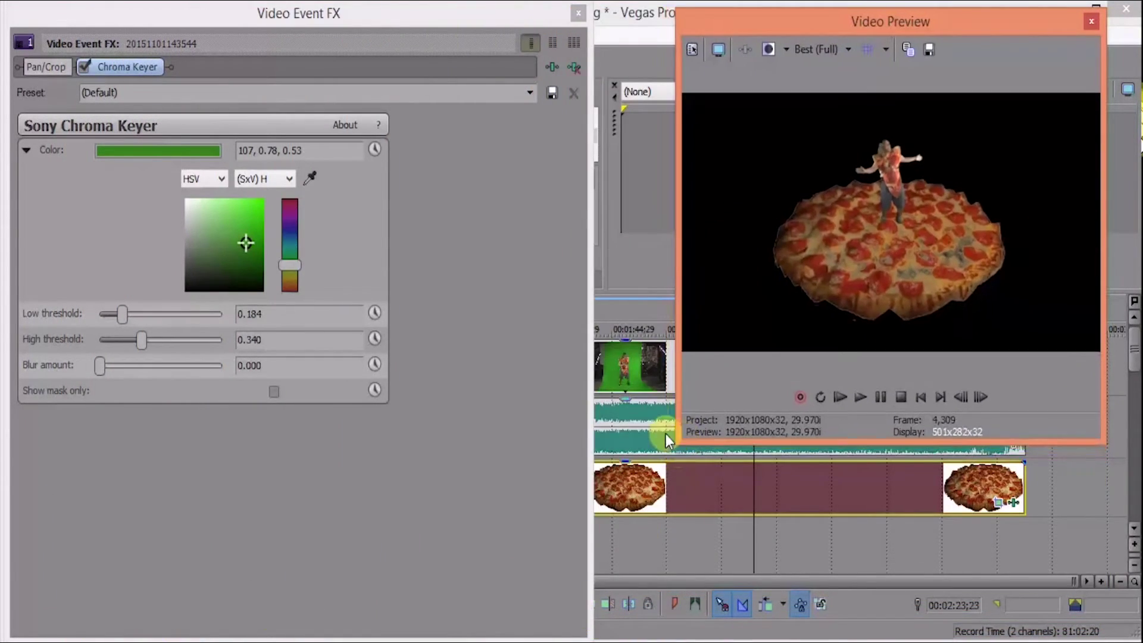
pyautogui.click(578, 13)
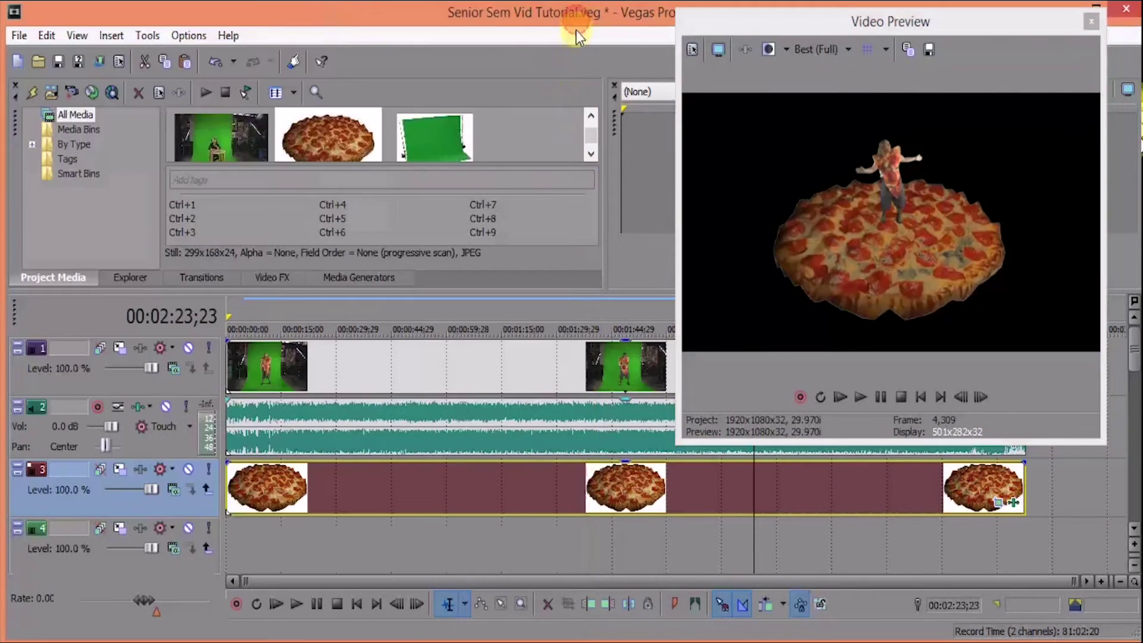
# Place Galactica_space.jpg at the start of the video track below the pizza, extend it to the pizza event's end, and enlarge the preview
pyautogui.click(588, 114)
pyautogui.click(588, 114)
pyautogui.click(588, 114)
pyautogui.click(589, 114)
pyautogui.click(588, 114)
pyautogui.click(589, 157)
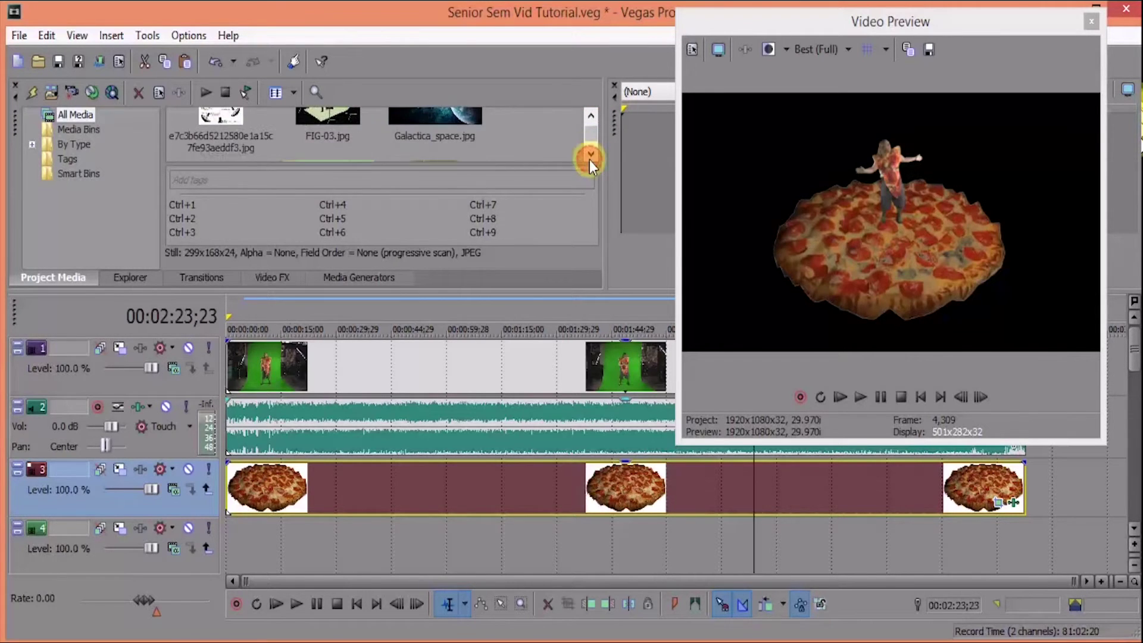
pyautogui.click(591, 115)
pyautogui.moveTo(412, 126); pyautogui.dragTo(220, 557)
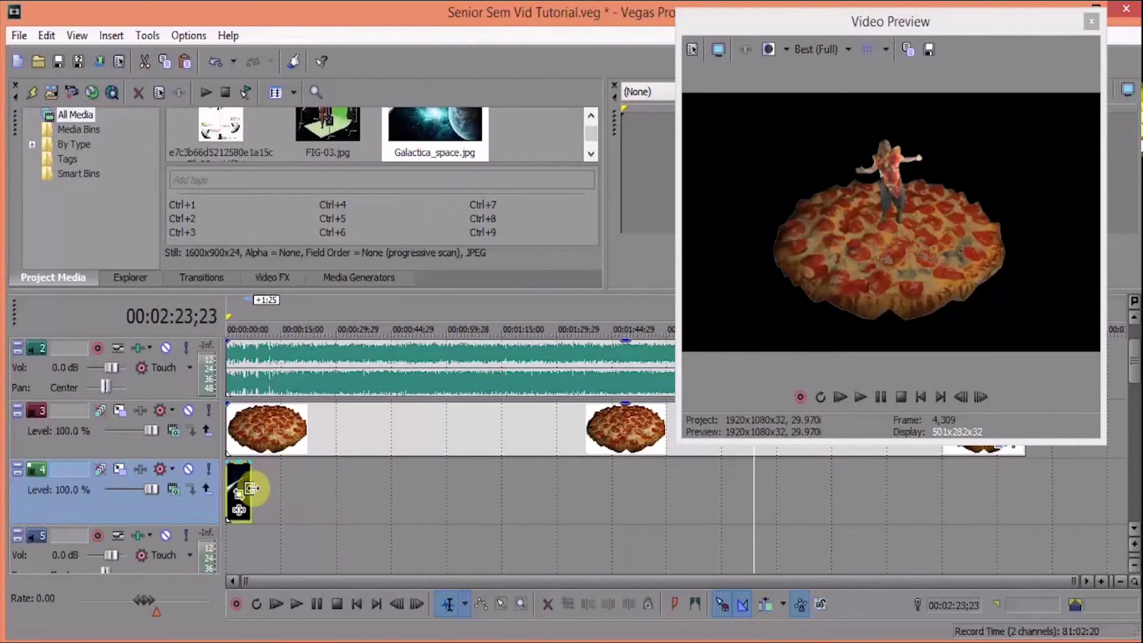
pyautogui.moveTo(251, 488); pyautogui.dragTo(1023, 494)
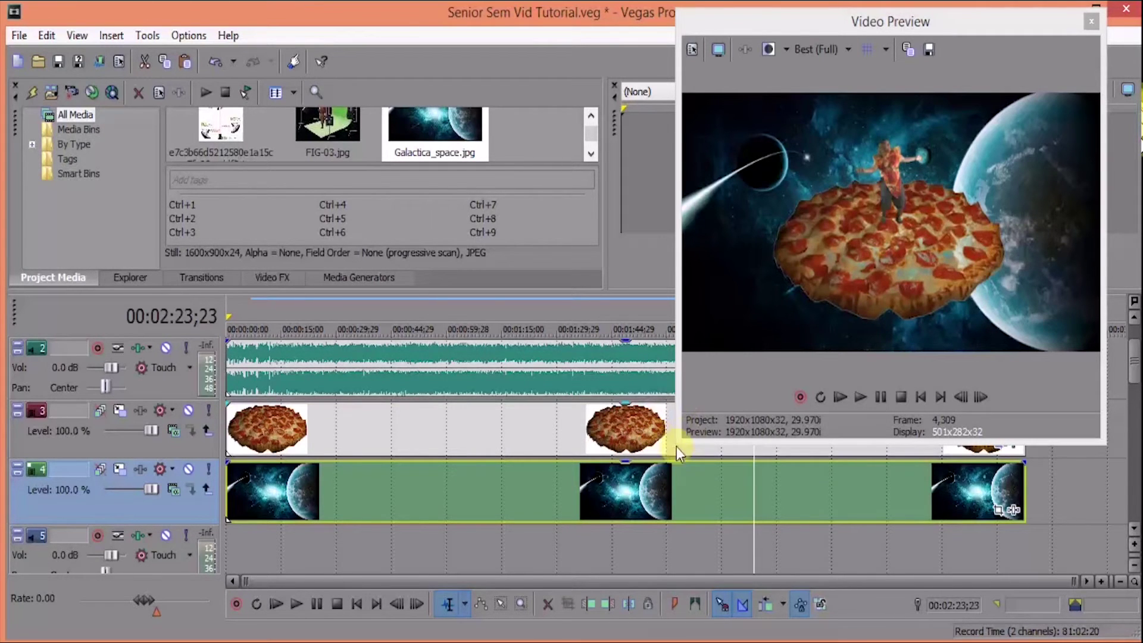
pyautogui.moveTo(682, 443); pyautogui.dragTo(230, 605)
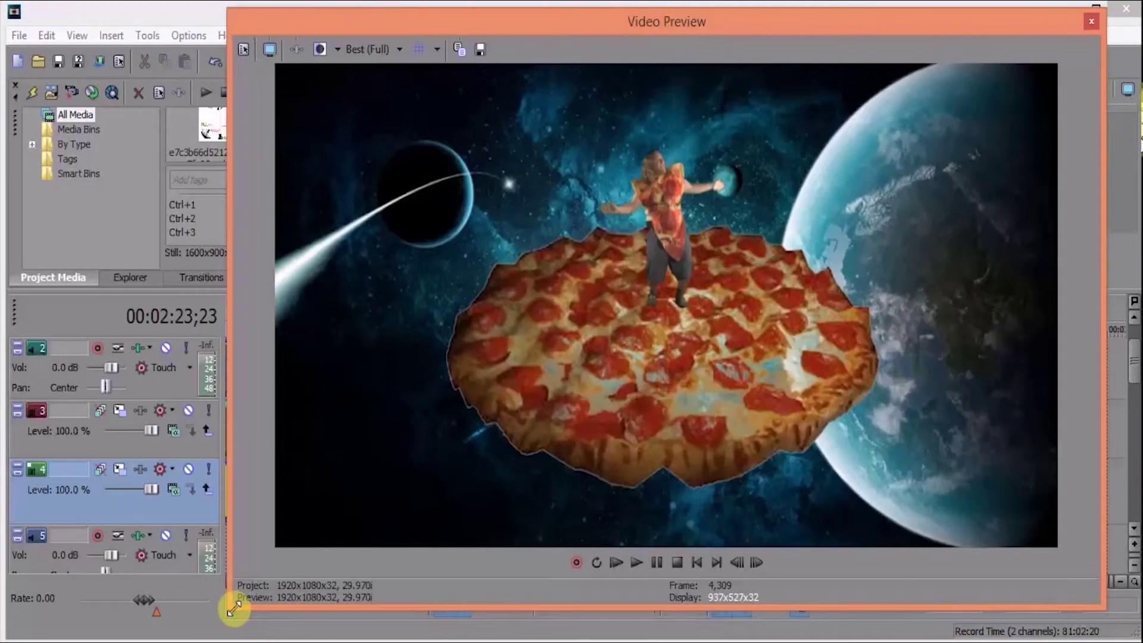